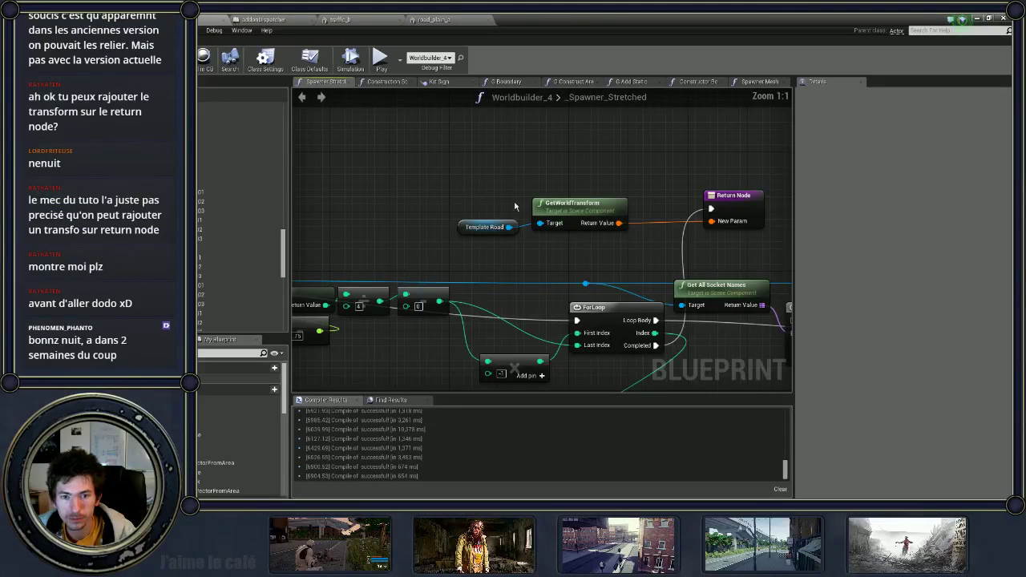
Step: Add a new Return Node from the graph's action search and place it above the original Return Node
right_drag(538, 185, 530, 168)
click(725, 180)
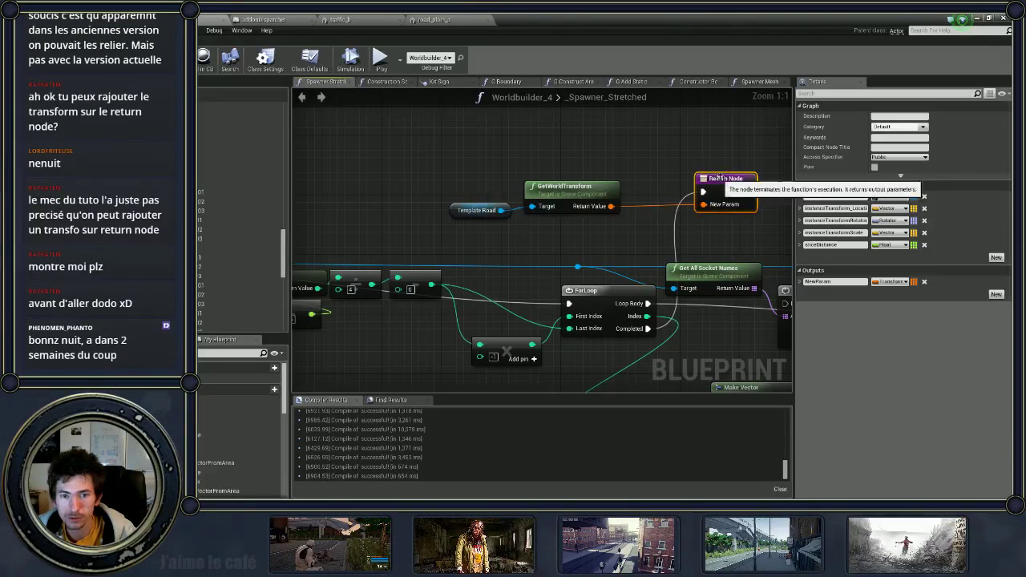
click(670, 157)
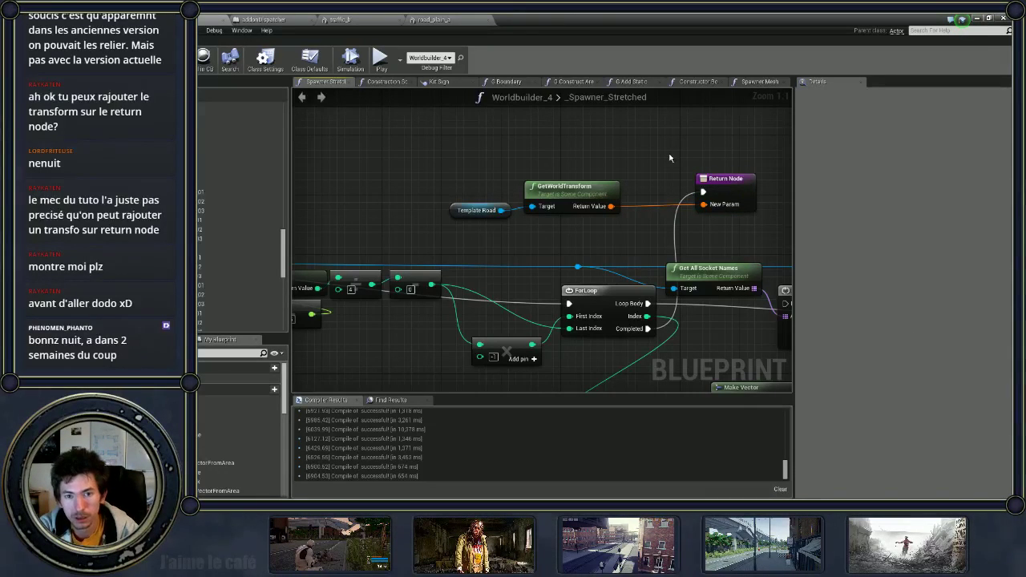
right_click(670, 157)
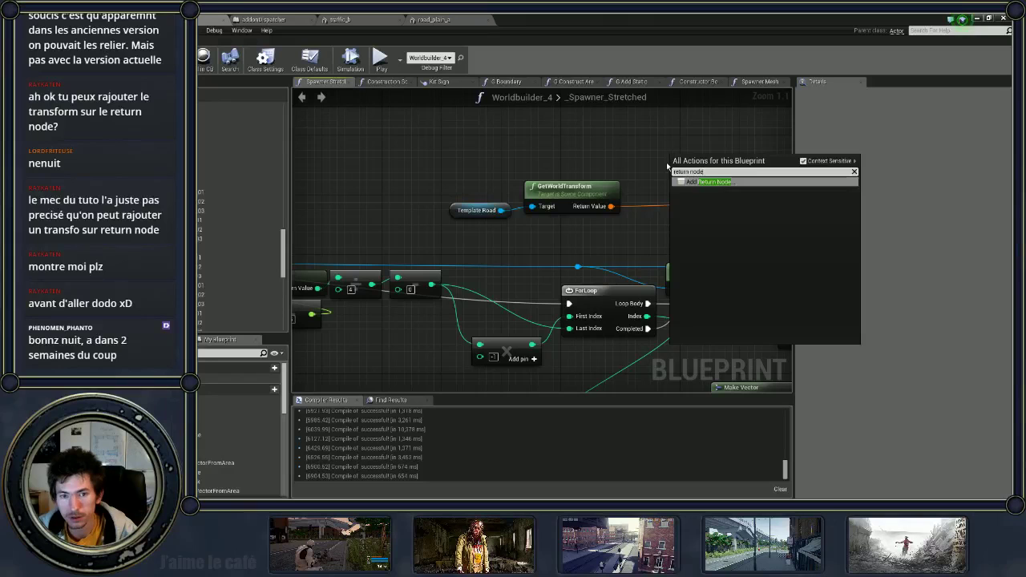
click(713, 181)
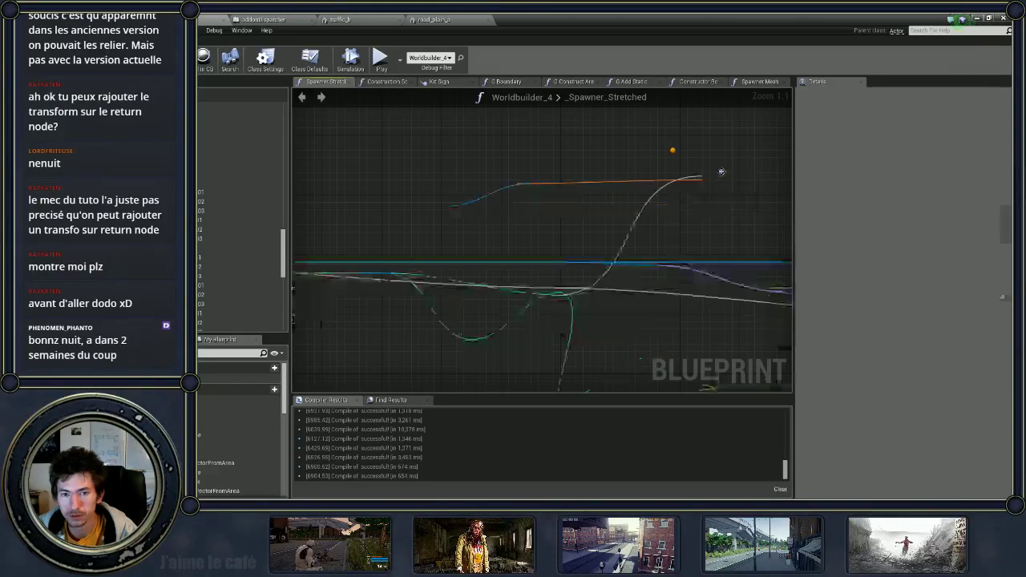
drag(721, 172, 715, 118)
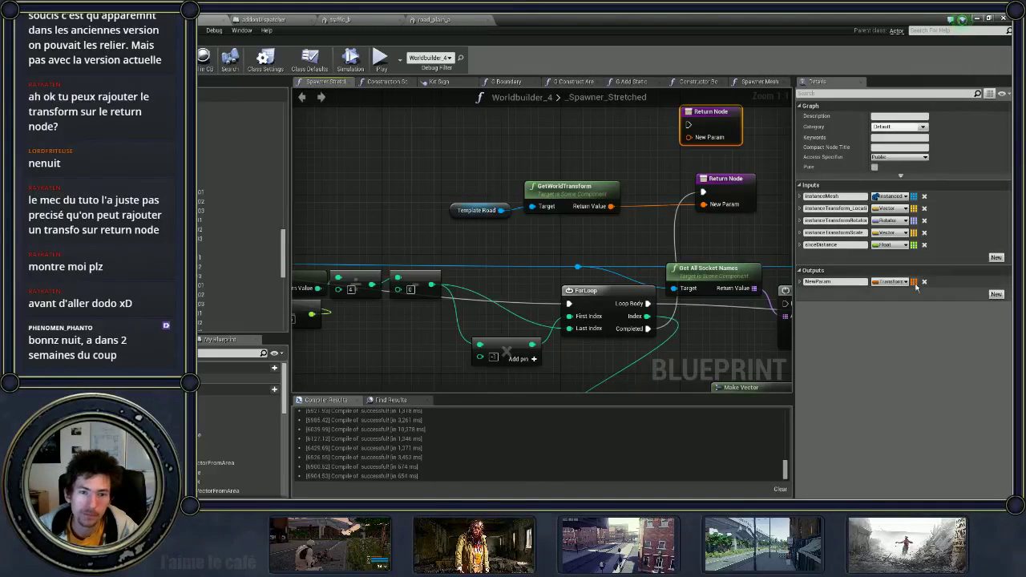
click(455, 144)
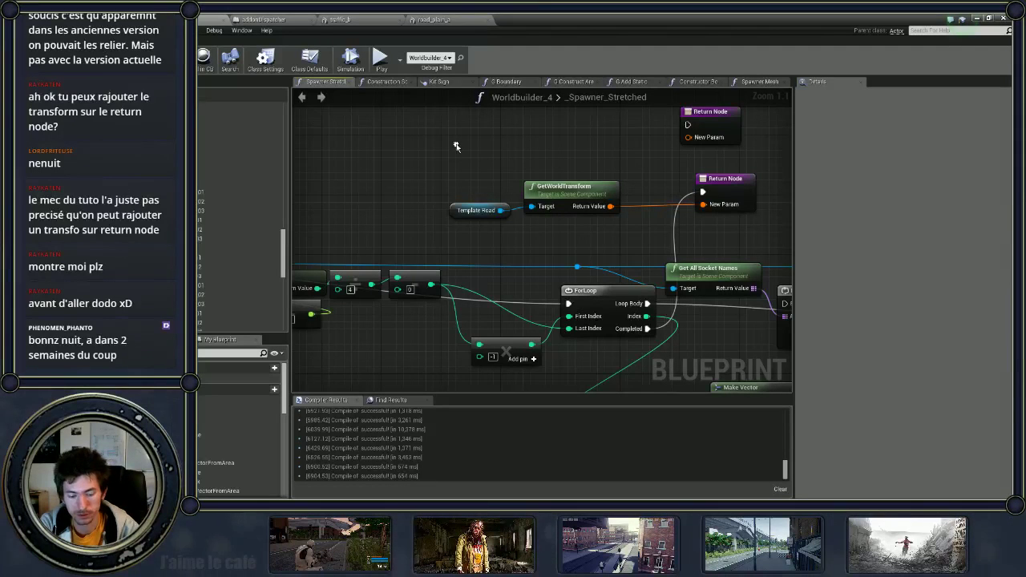
right_click(455, 145)
text(world tra)
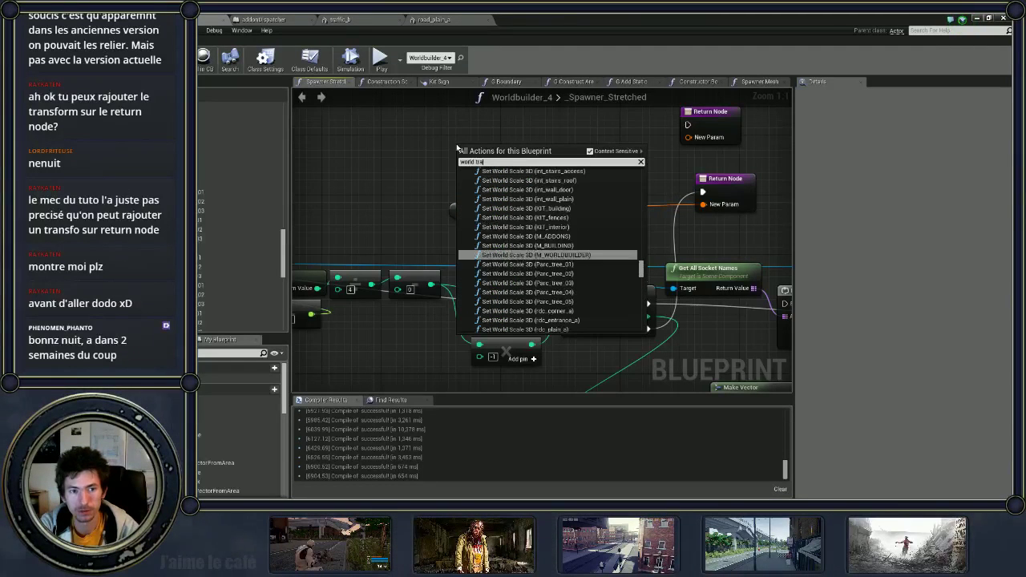
text(nsform)
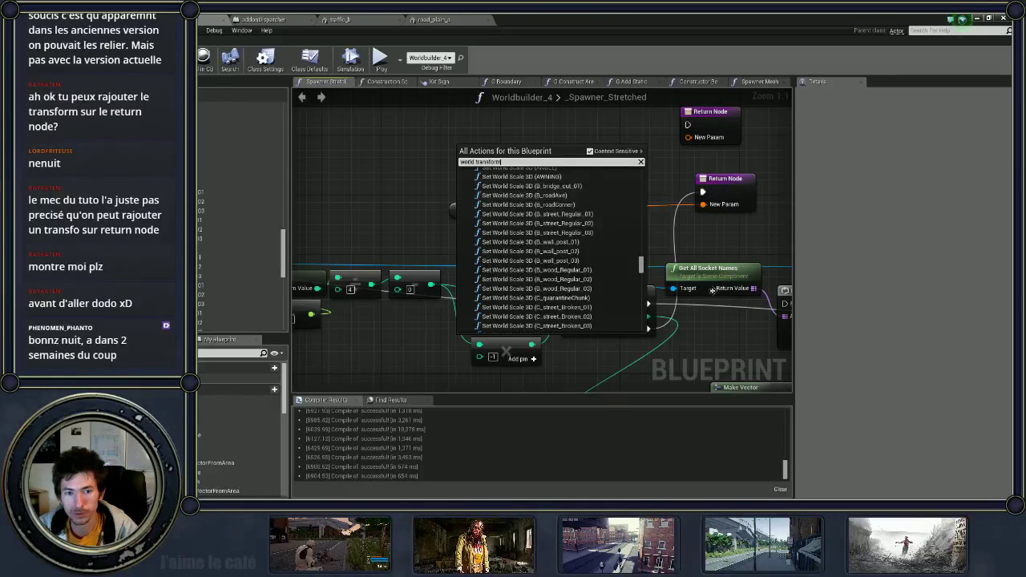
drag(641, 177, 649, 306)
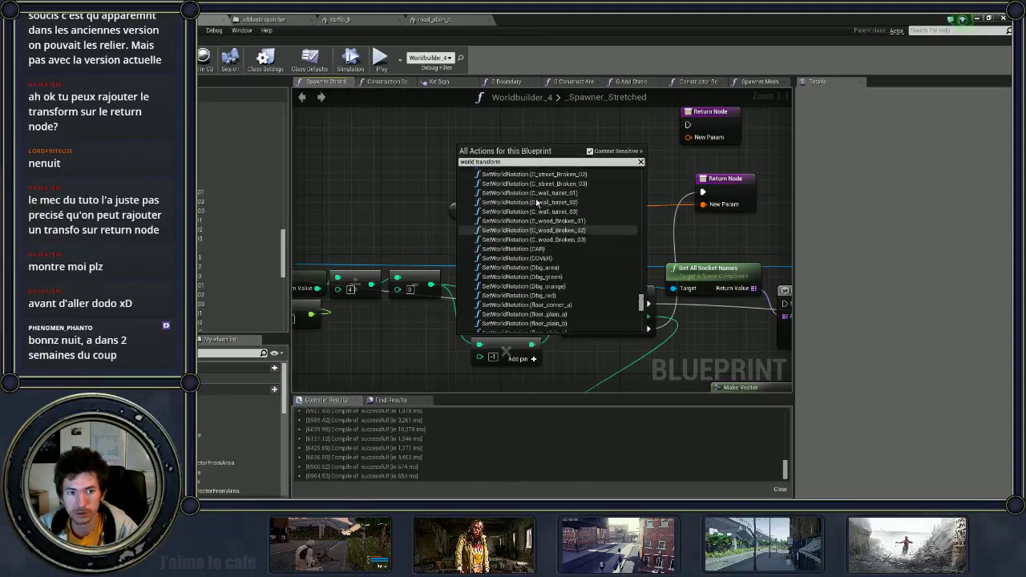
double_click(463, 162)
text(get world)
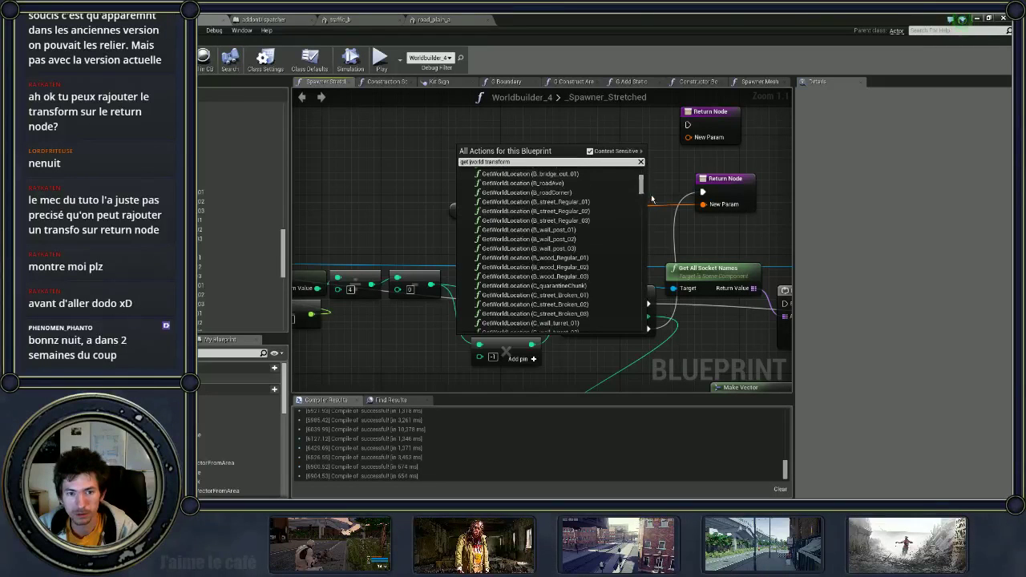
mouse_move(641, 186)
mouse_down()
mouse_move(652, 329)
mouse_move(687, 190)
mouse_up()
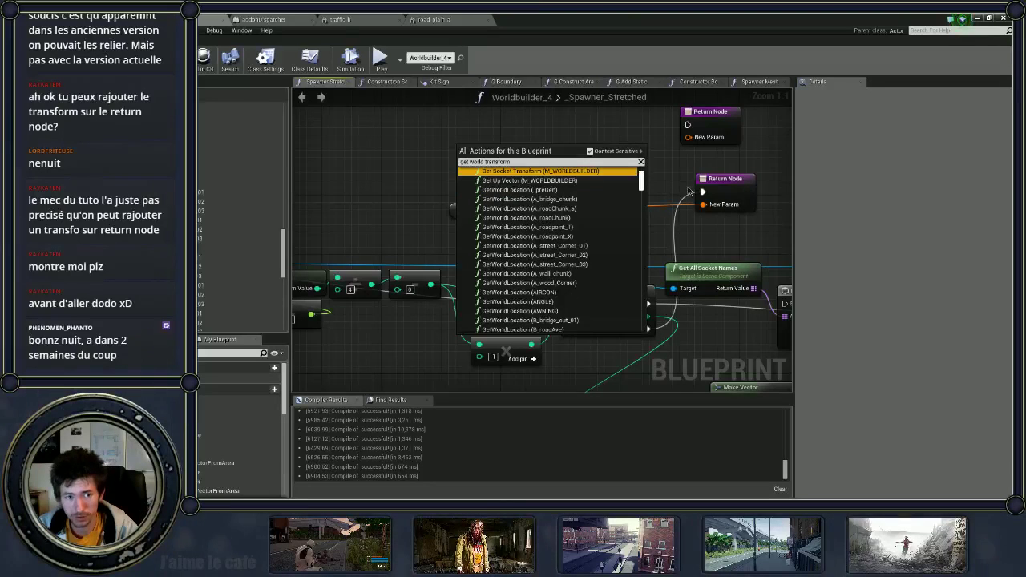
scroll(513, 316, up, 3)
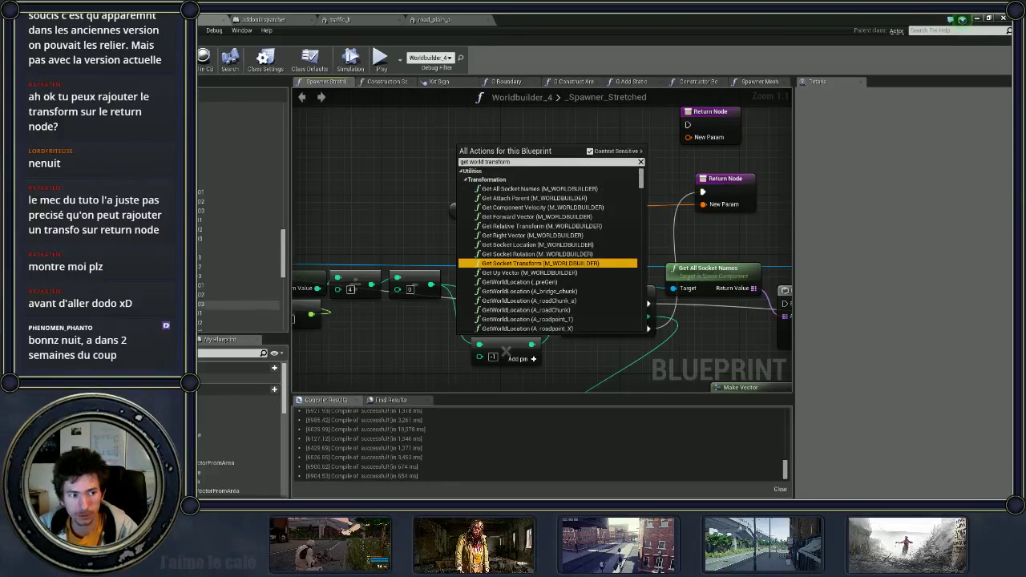
right_drag(408, 157, 605, 124)
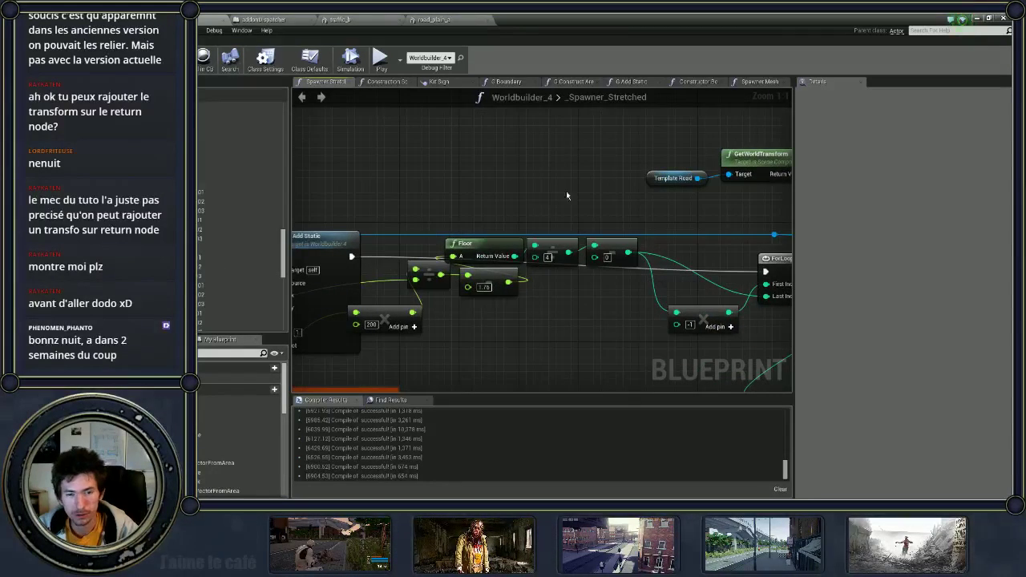
Step: Drop a C_Wood_Broken_02 getter, add Get Instance Transform from it, and tick World Space
drag(229, 232, 399, 163)
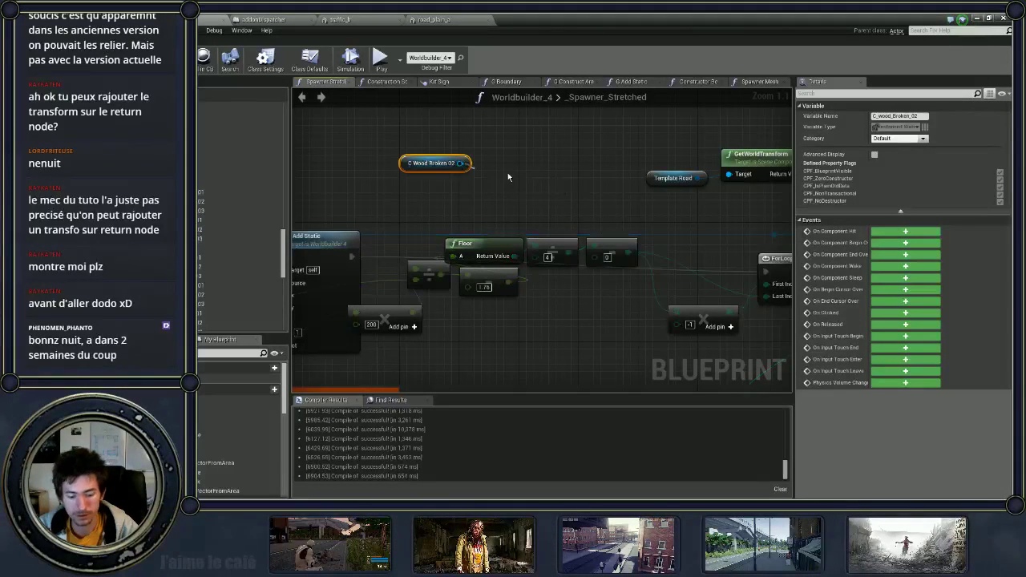
drag(461, 163, 508, 176)
text(t ins)
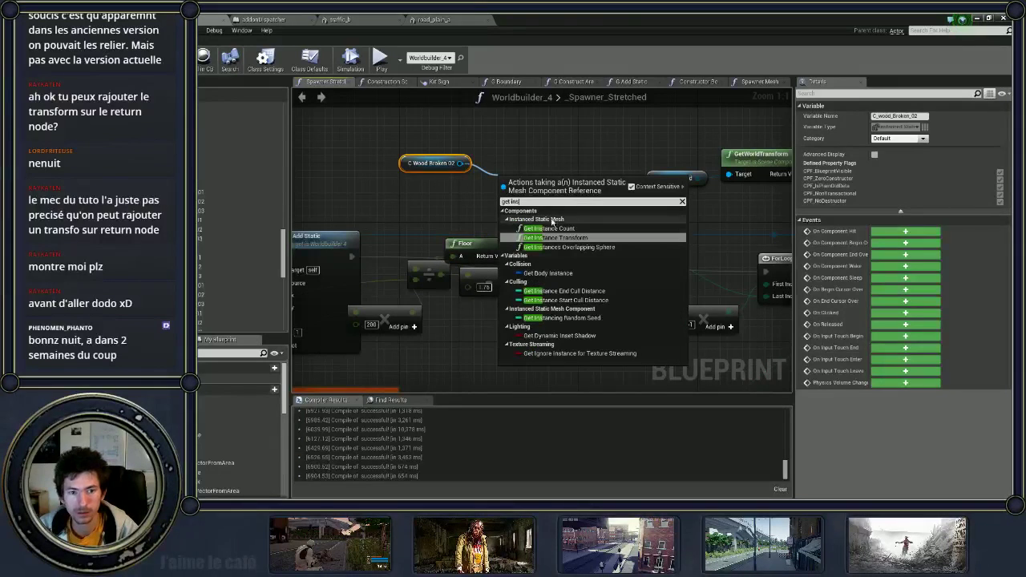
click(582, 238)
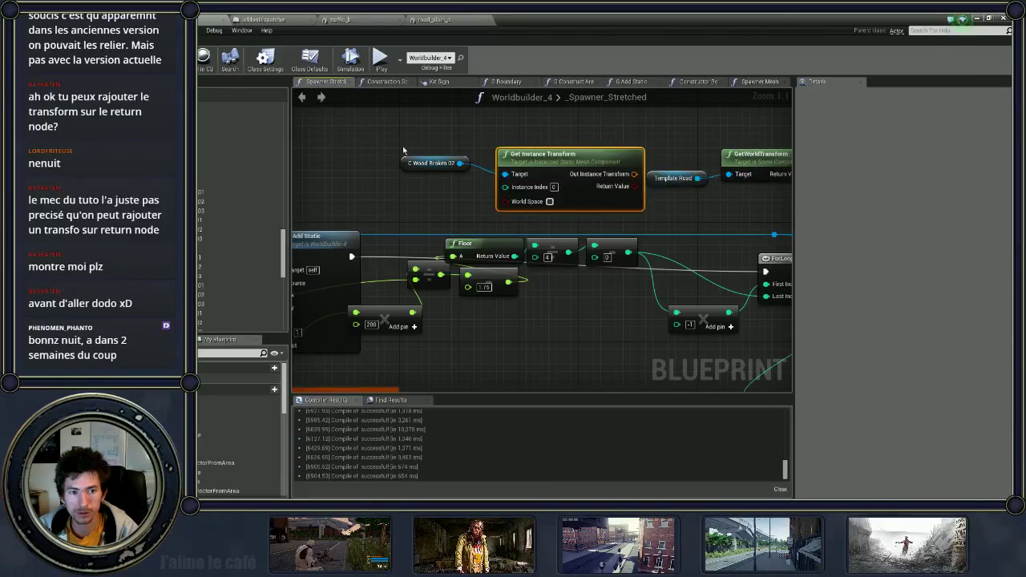
drag(527, 192, 467, 170)
click(490, 178)
right_drag(552, 221, 573, 239)
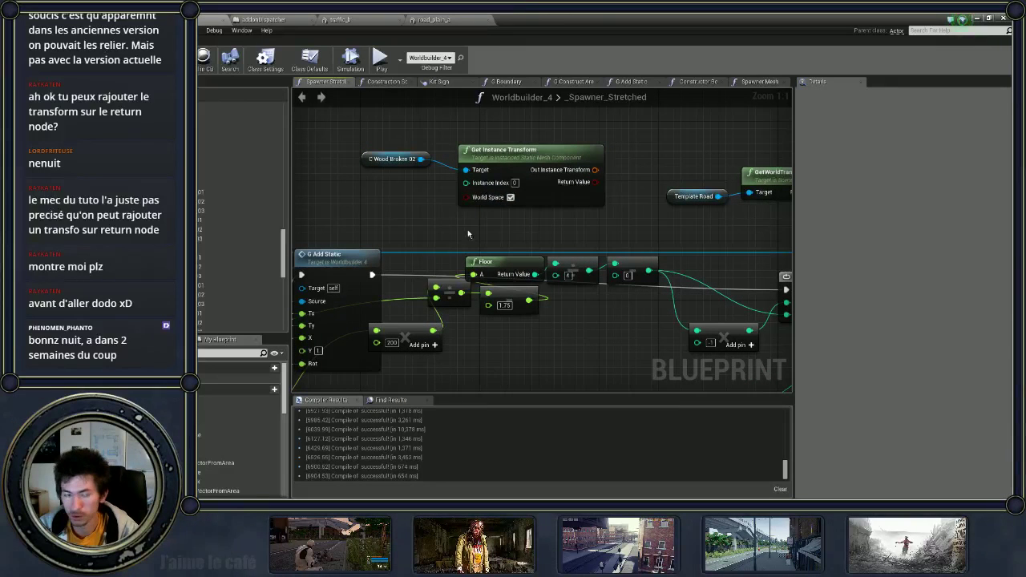
mouse_move(466, 183)
mouse_down()
mouse_move(423, 193)
mouse_move(453, 144)
mouse_up()
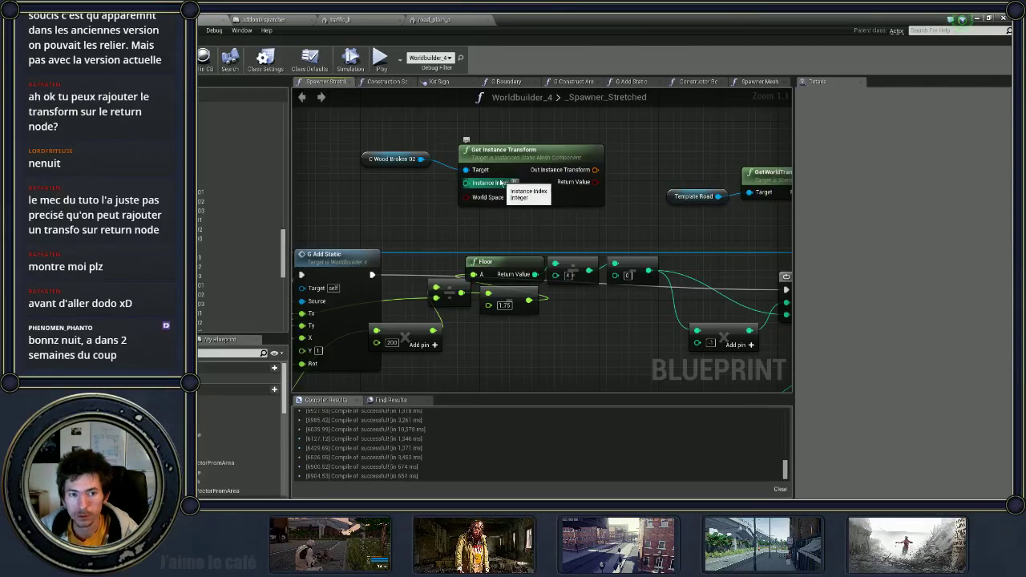
scroll(549, 225, down, 3)
right_drag(550, 224, 622, 200)
right_drag(444, 227, 656, 218)
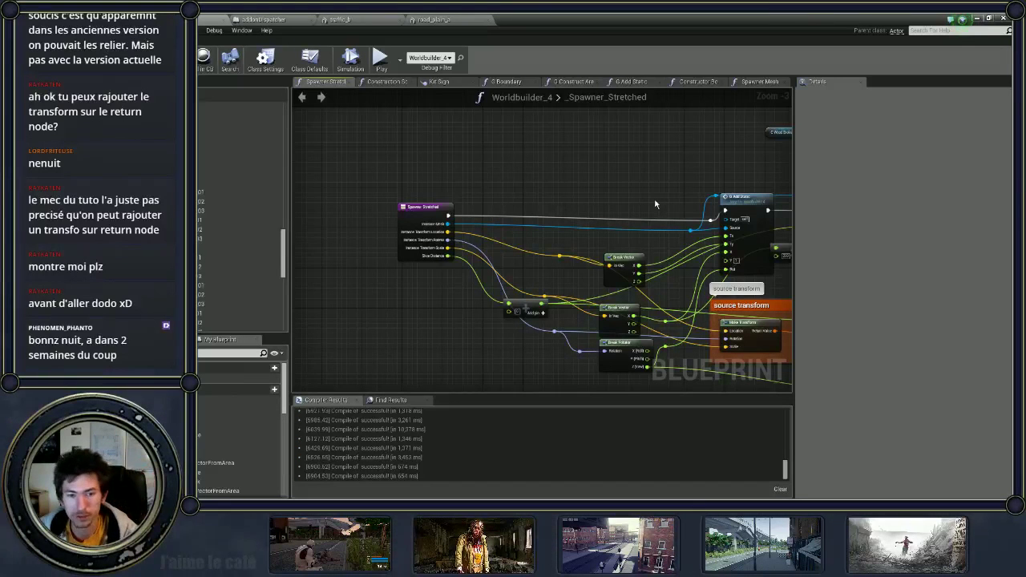
scroll(561, 232, up, 2)
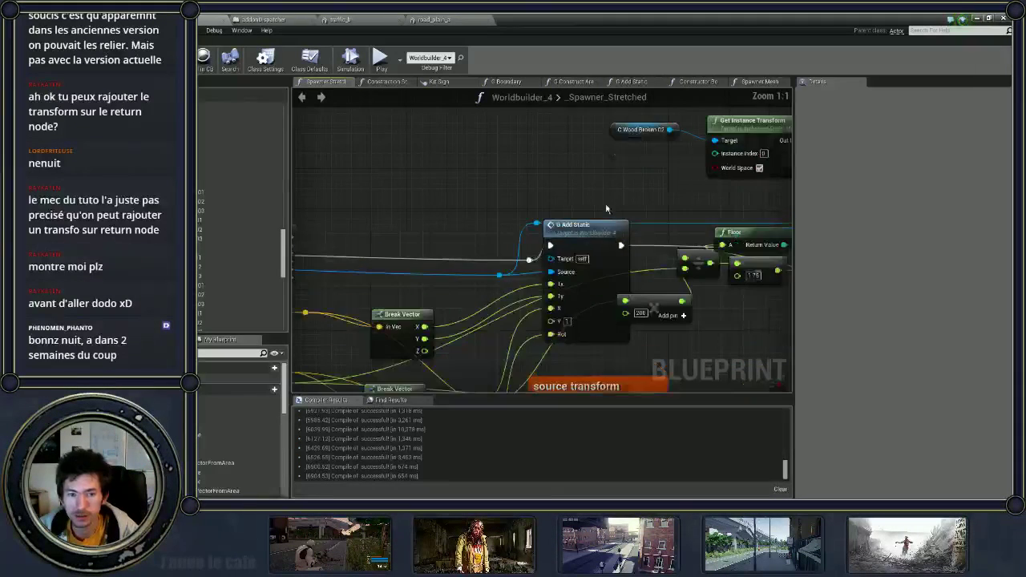
scroll(491, 257, up, 1)
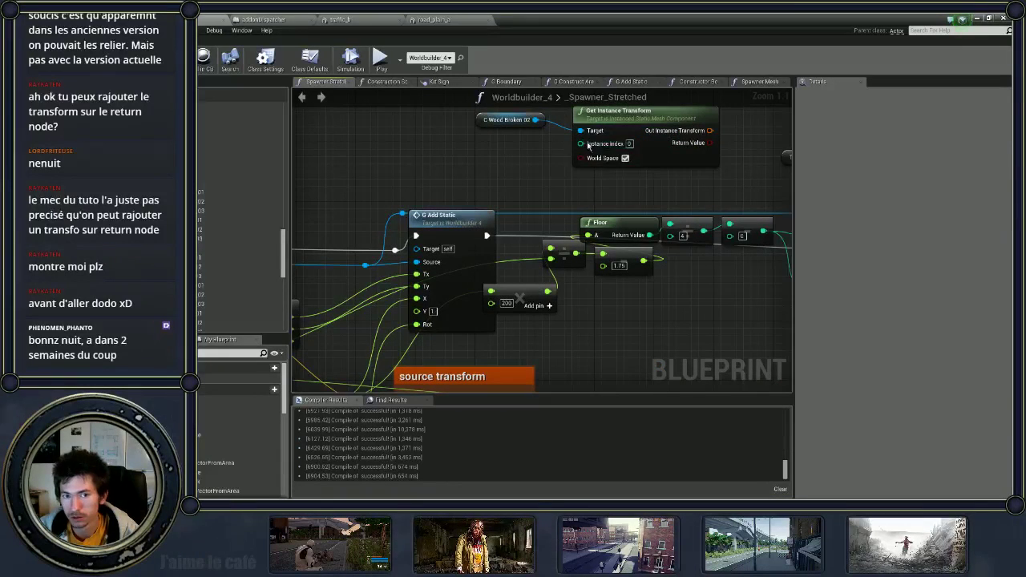
right_drag(463, 155, 502, 222)
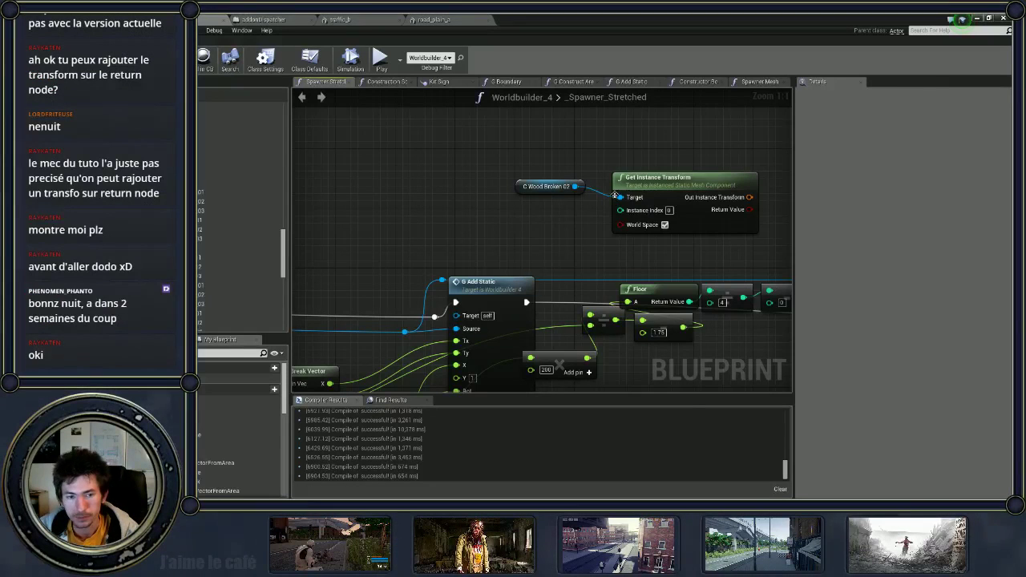
Step: Add a ForEachLoop node from a 'for loop' search and move it into the empty space above
right_click(504, 224)
text(for loop)
click(546, 267)
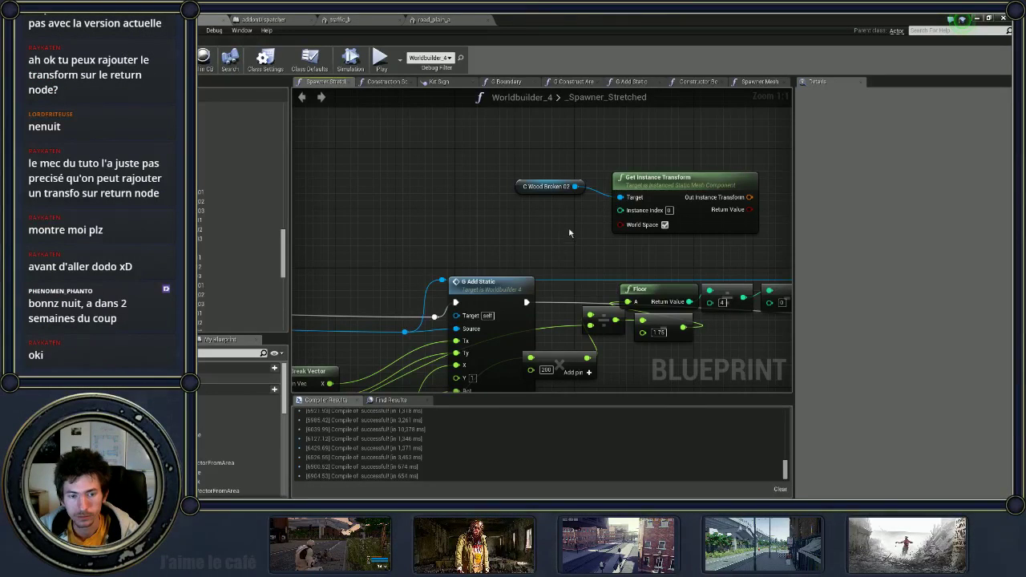
drag(561, 235, 424, 176)
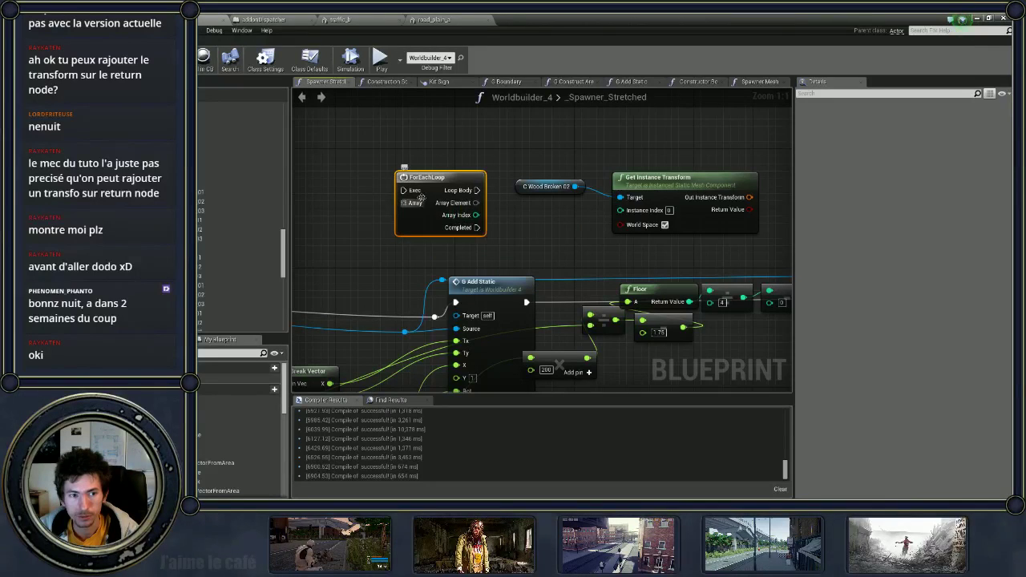
click(389, 147)
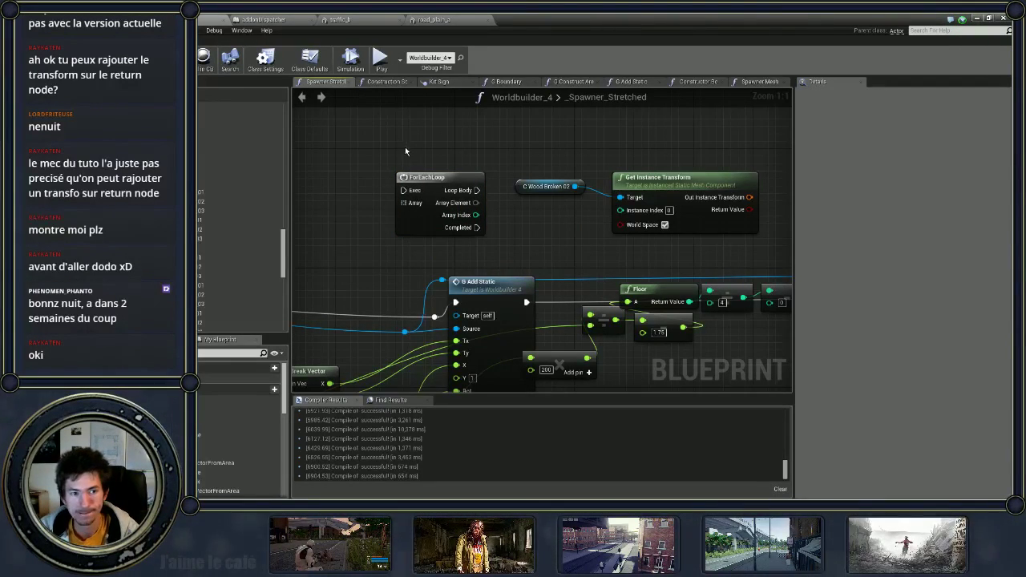
Step: Add a ForLoop node, delete the ForEachLoop, and shift the ForLoop to the left
right_click(405, 151)
text(for loop)
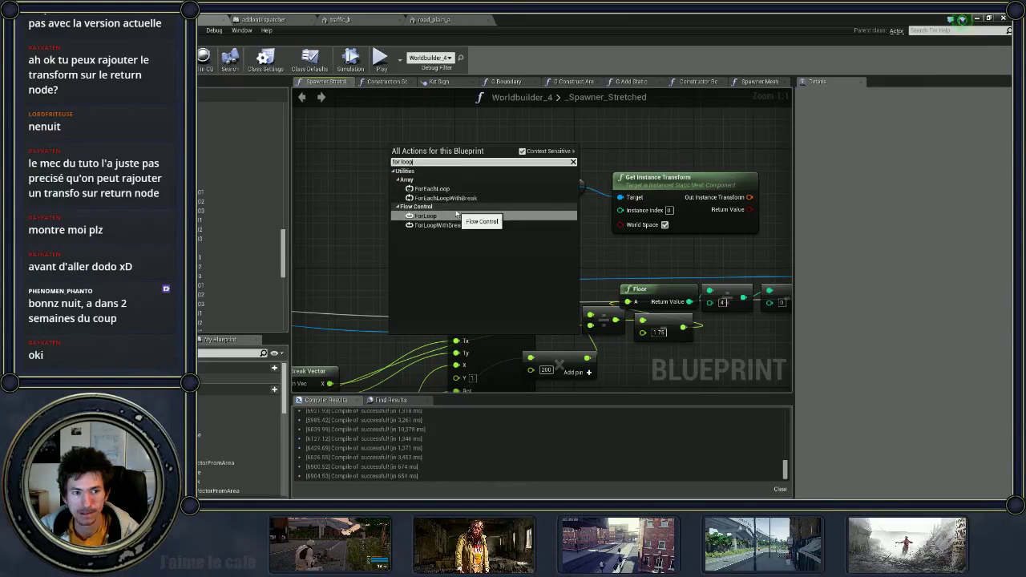
key(Escape)
click(413, 228)
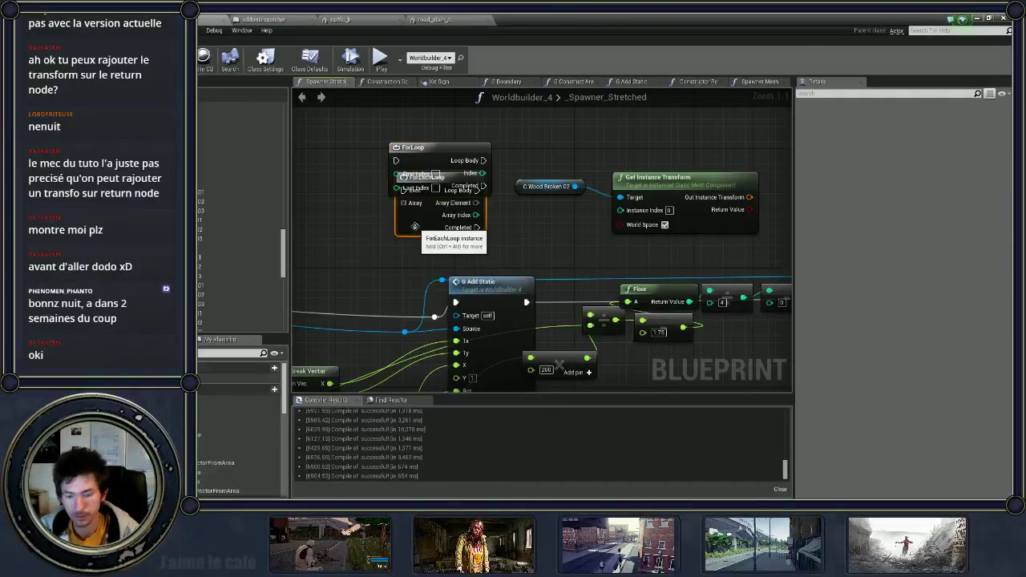
key(Delete)
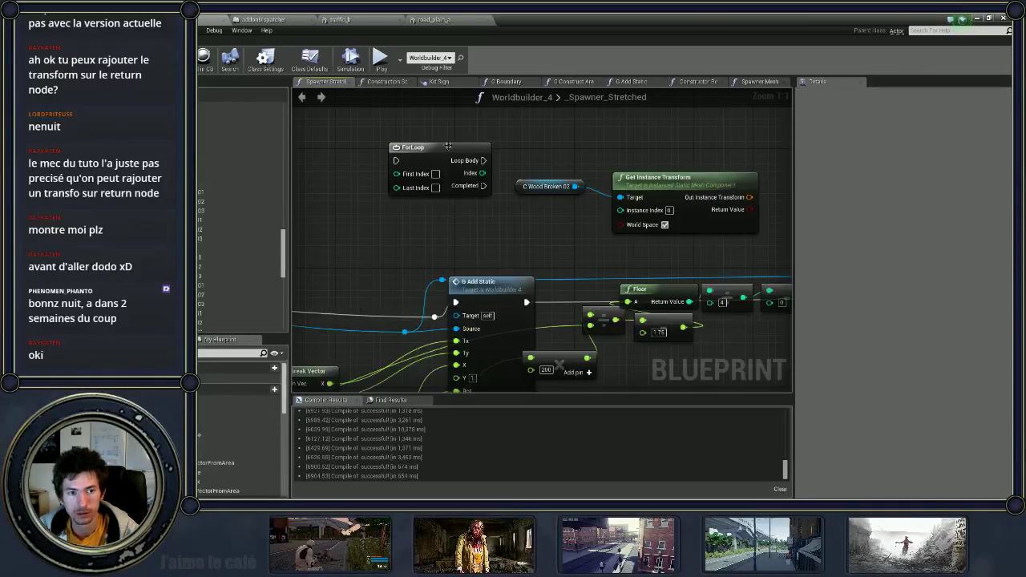
mouse_move(449, 147)
mouse_down()
mouse_move(403, 162)
mouse_move(565, 191)
mouse_up()
drag(438, 175, 613, 131)
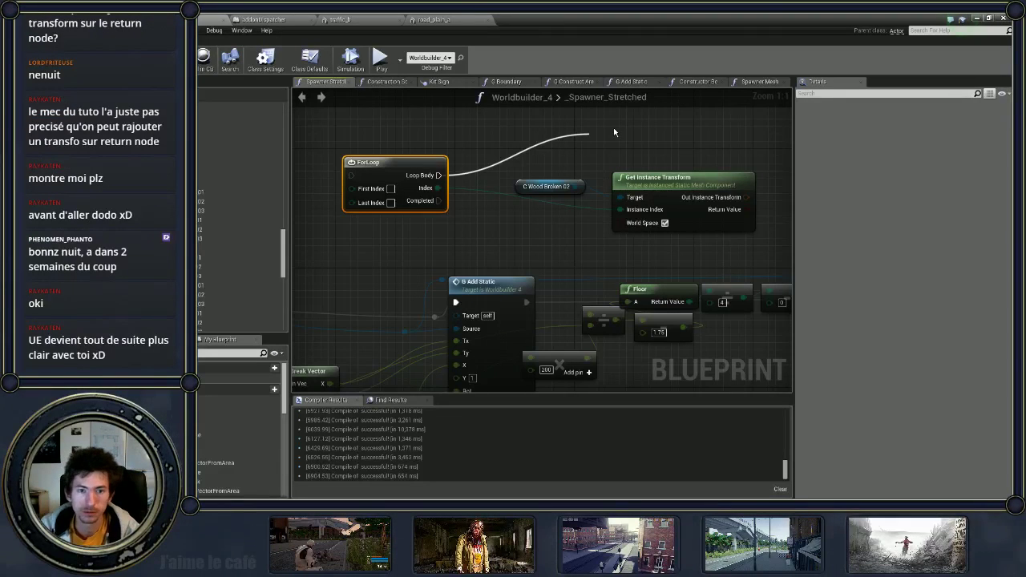
Step: Place a C Wood Broken 01 getter, add an Add Instance node from it, and wire Loop Body into it
text(add instan)
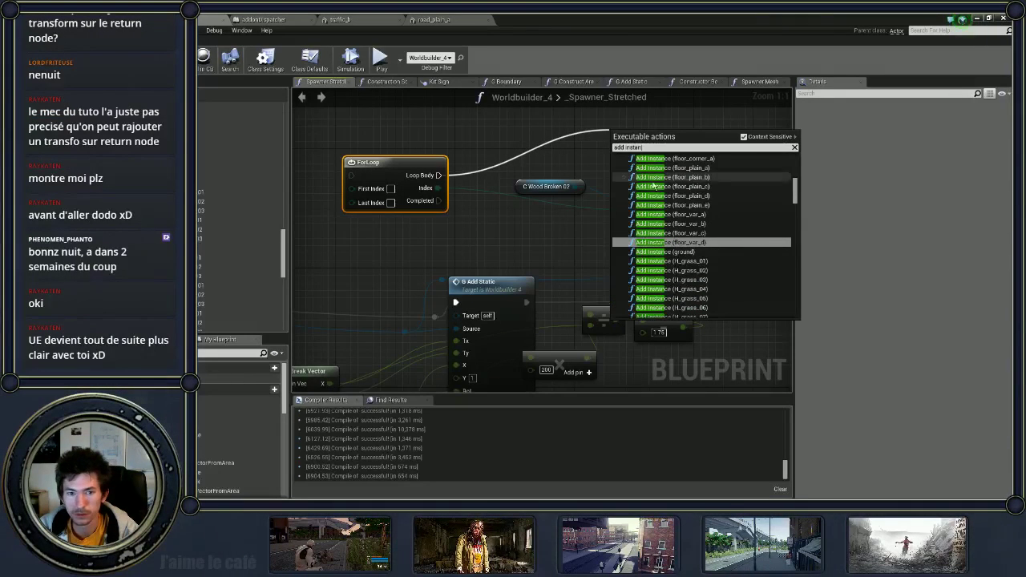
click(238, 202)
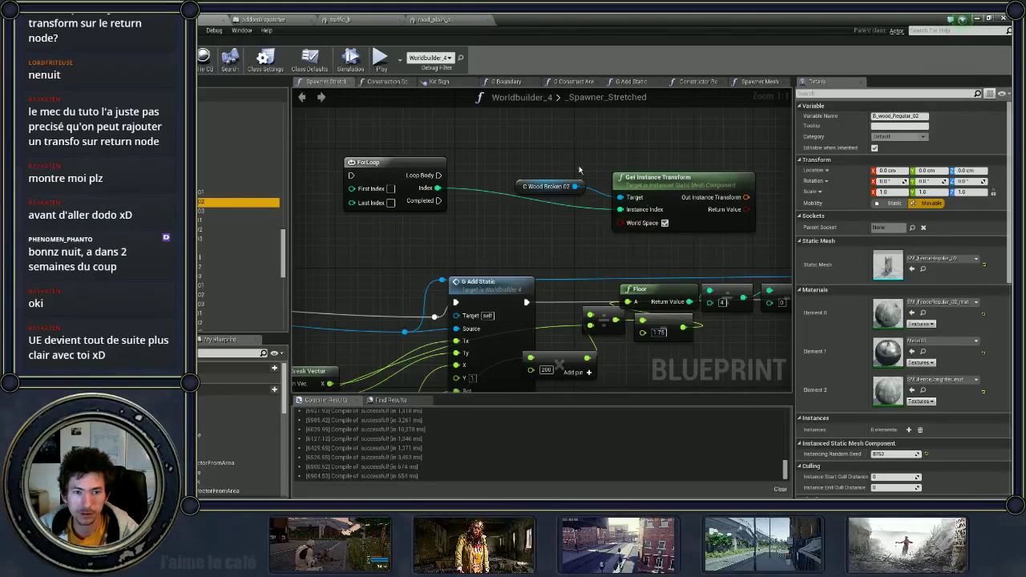
right_drag(586, 148, 603, 176)
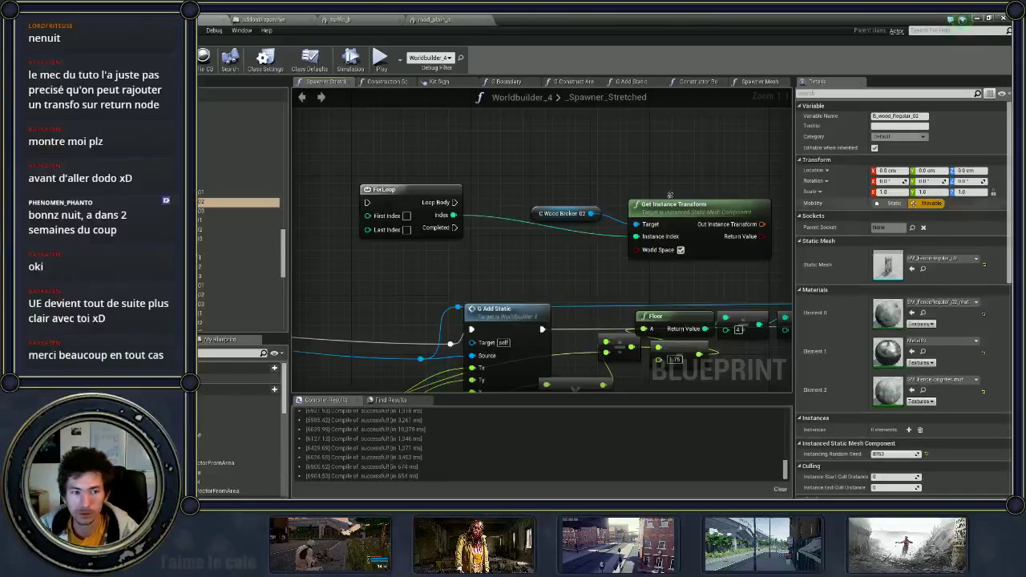
mouse_move(238, 210)
mouse_down()
mouse_move(525, 149)
mouse_move(594, 150)
mouse_up()
click(525, 146)
text(add instan)
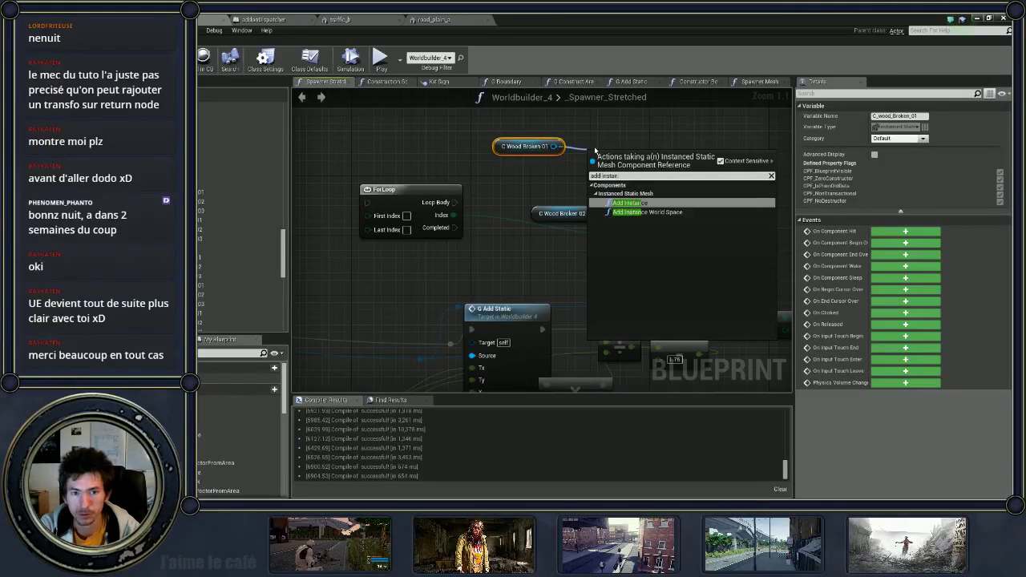
key(Return)
drag(595, 166, 603, 136)
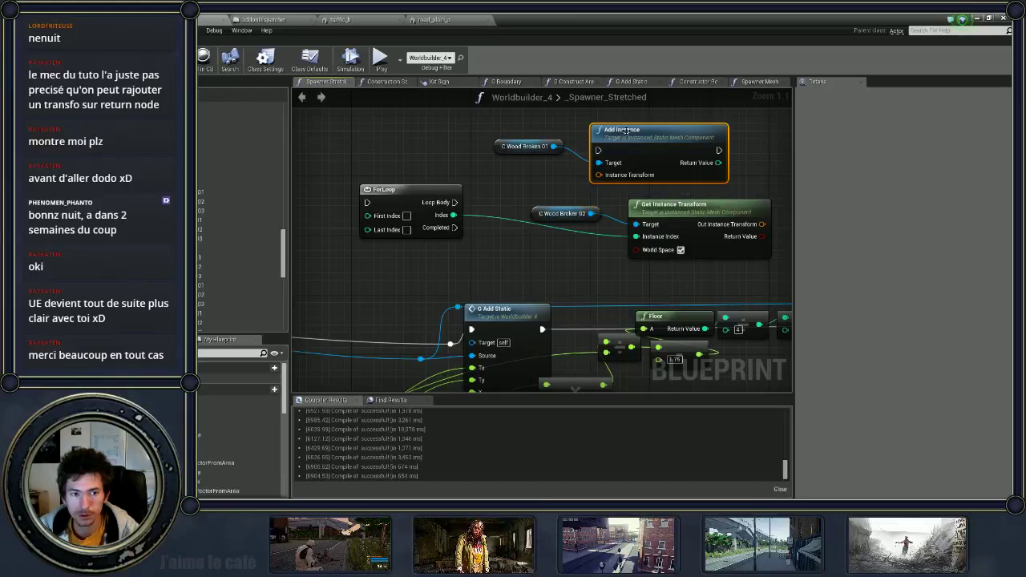
click(606, 188)
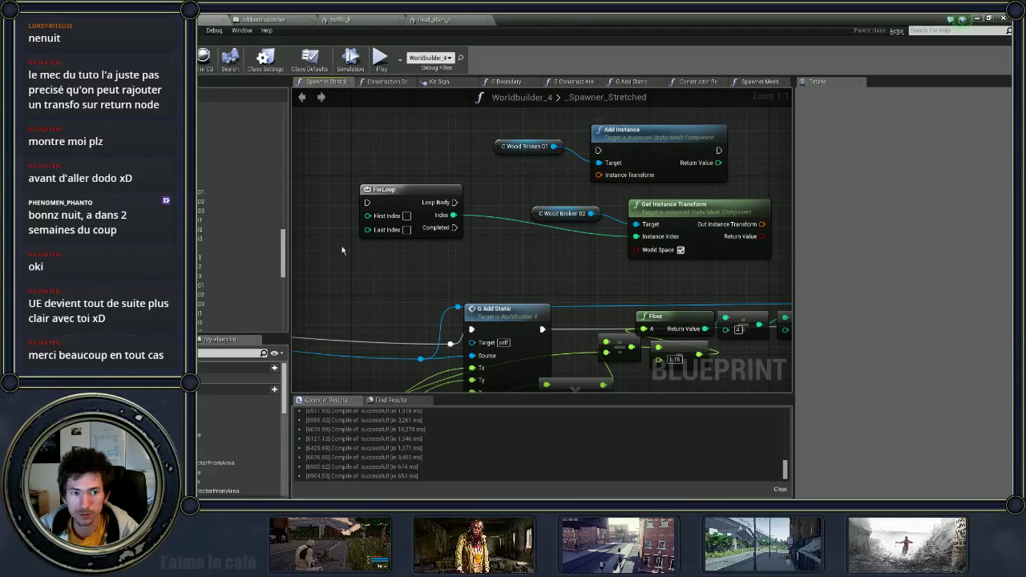
mouse_move(454, 202)
mouse_down()
mouse_move(600, 151)
mouse_move(416, 126)
mouse_up()
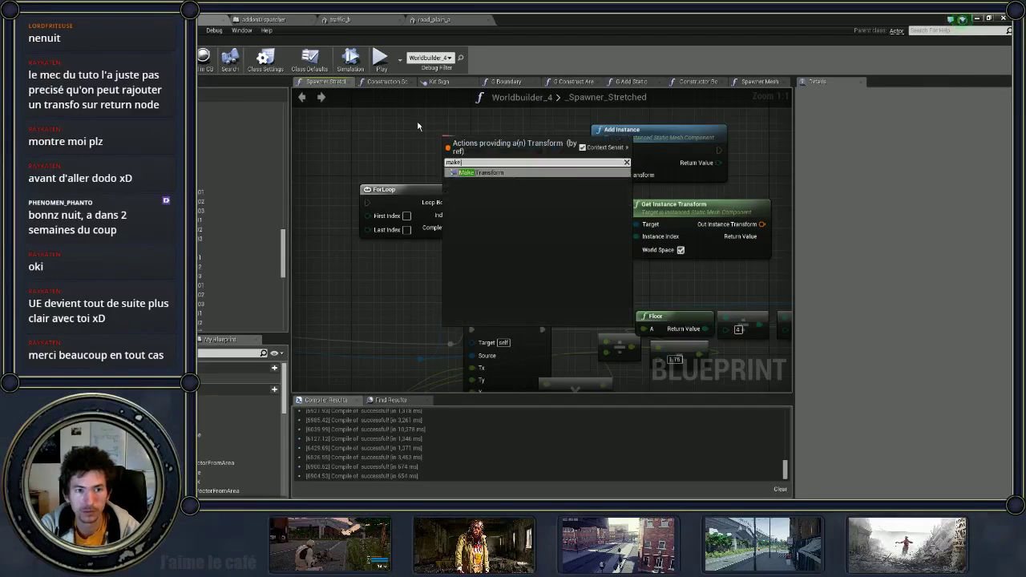
Step: Add a Make Transform feeding Instance Transform and split its Location pin into X, Y, Z
key(Return)
drag(392, 190, 284, 205)
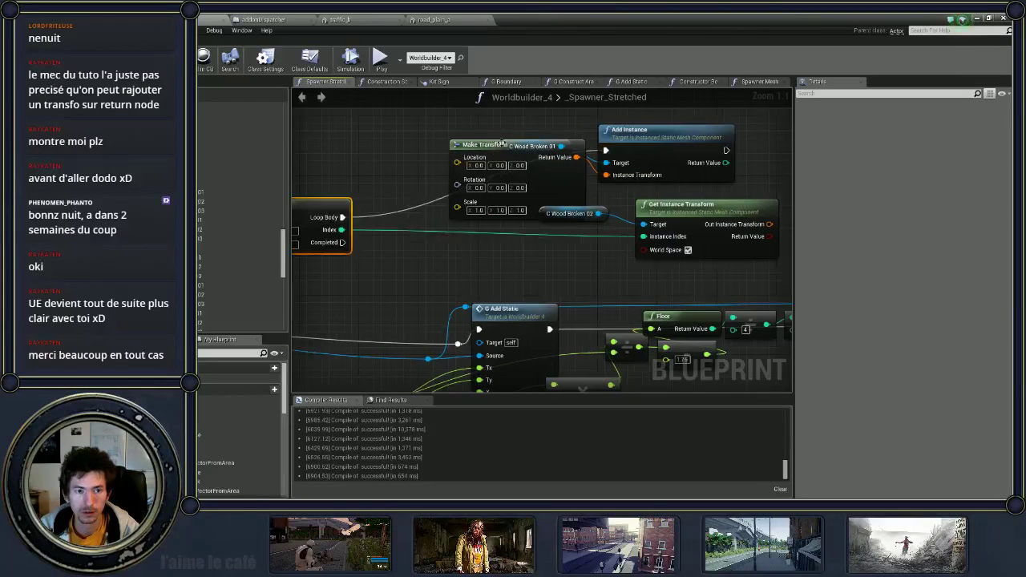
drag(481, 146, 428, 204)
right_click(433, 226)
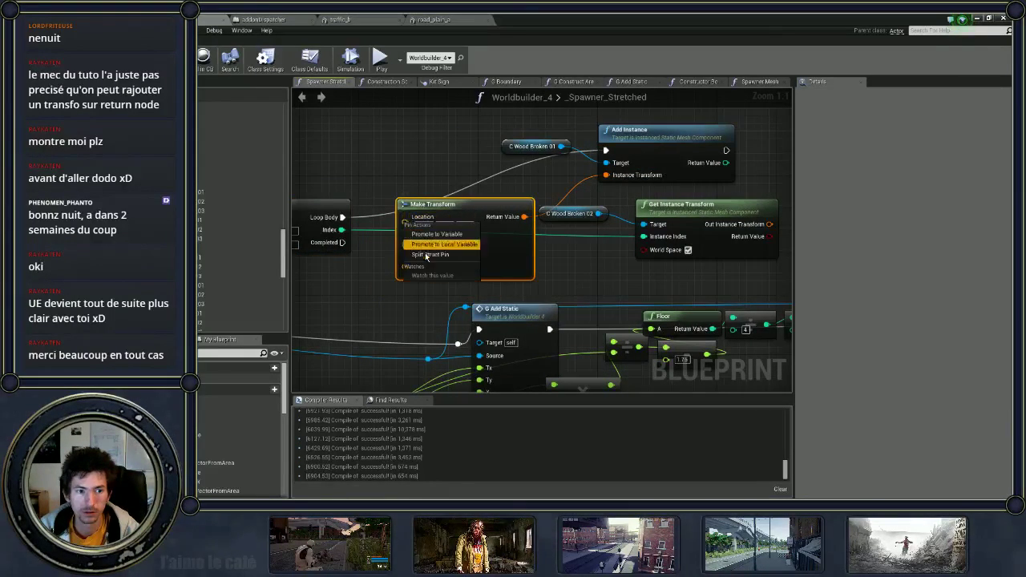
click(443, 244)
Step: Multiply the ForLoop Index by 100 and wire the result into Location X
mouse_move(341, 230)
mouse_down()
mouse_move(395, 128)
mouse_move(372, 192)
mouse_move(391, 159)
mouse_up()
click(409, 228)
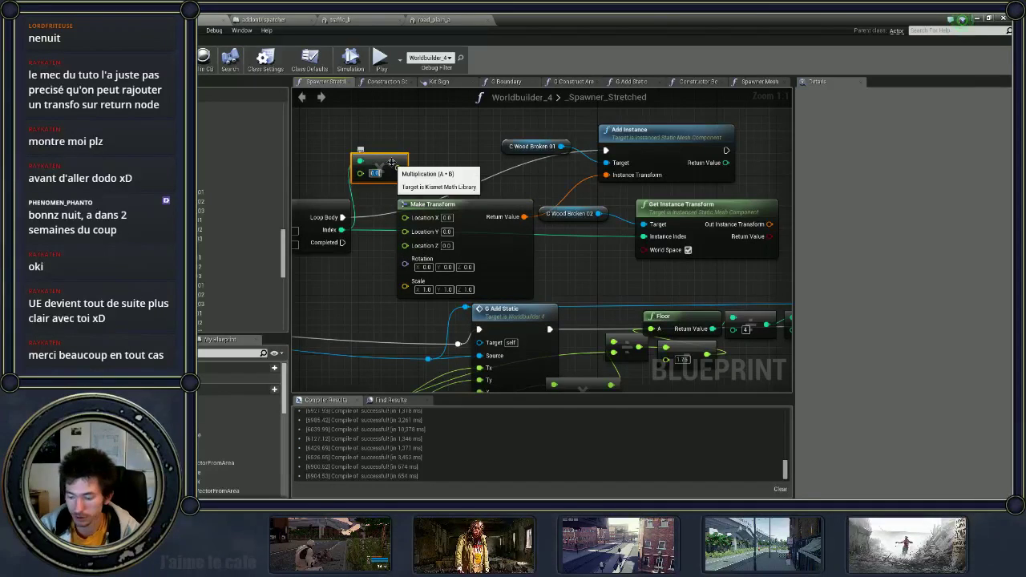
drag(399, 168, 406, 217)
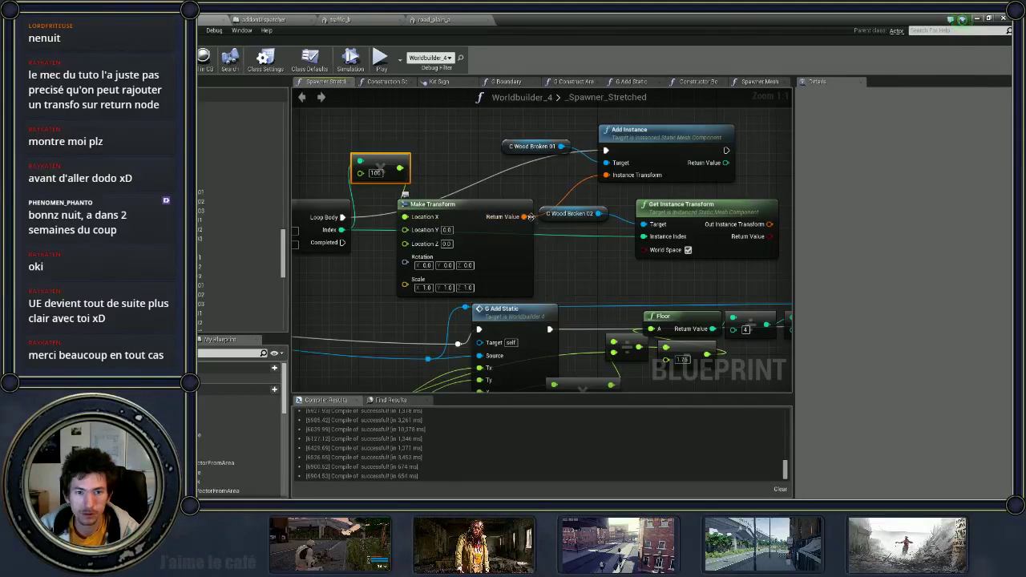
right_drag(532, 217, 439, 222)
mouse_move(609, 211)
mouse_down()
mouse_move(658, 194)
mouse_move(609, 218)
mouse_up()
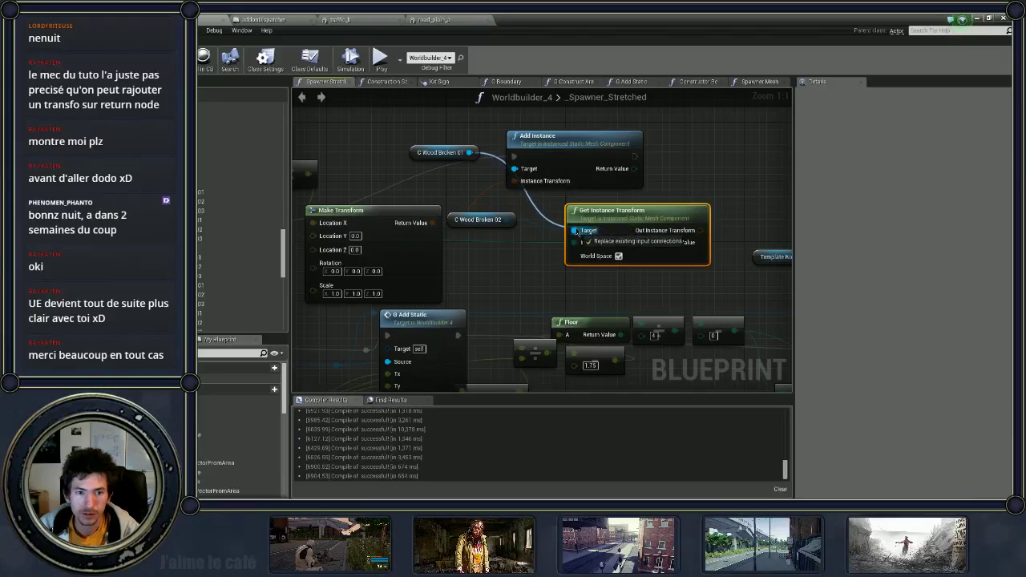
Step: Wire C Wood Broken 01 into Get Instance Transform's Target, delete C Wood Broken 02, and tidy the nodes
drag(469, 152, 573, 230)
click(495, 221)
key(Delete)
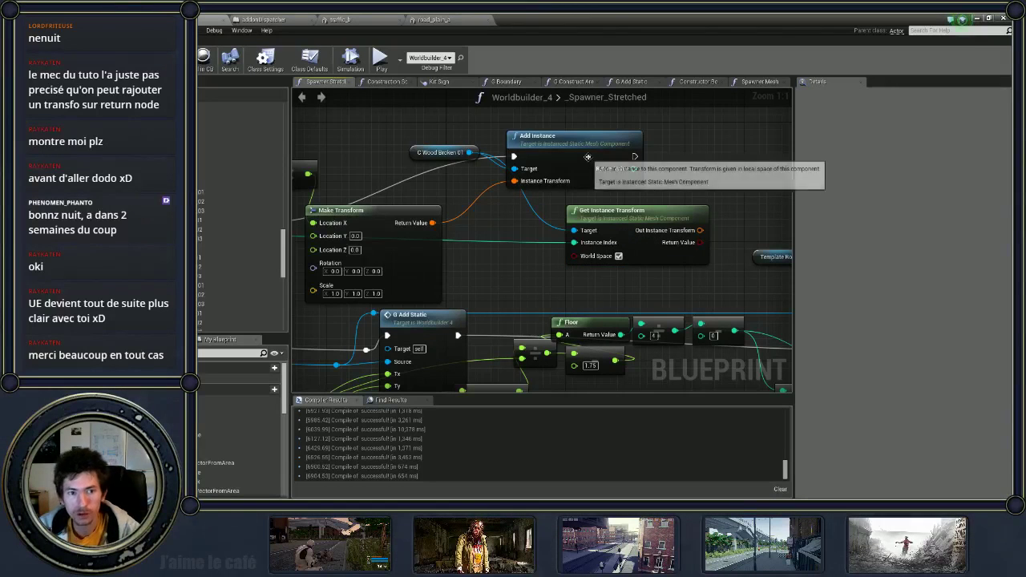
drag(553, 136, 597, 113)
drag(617, 213, 587, 214)
right_drag(586, 214, 734, 174)
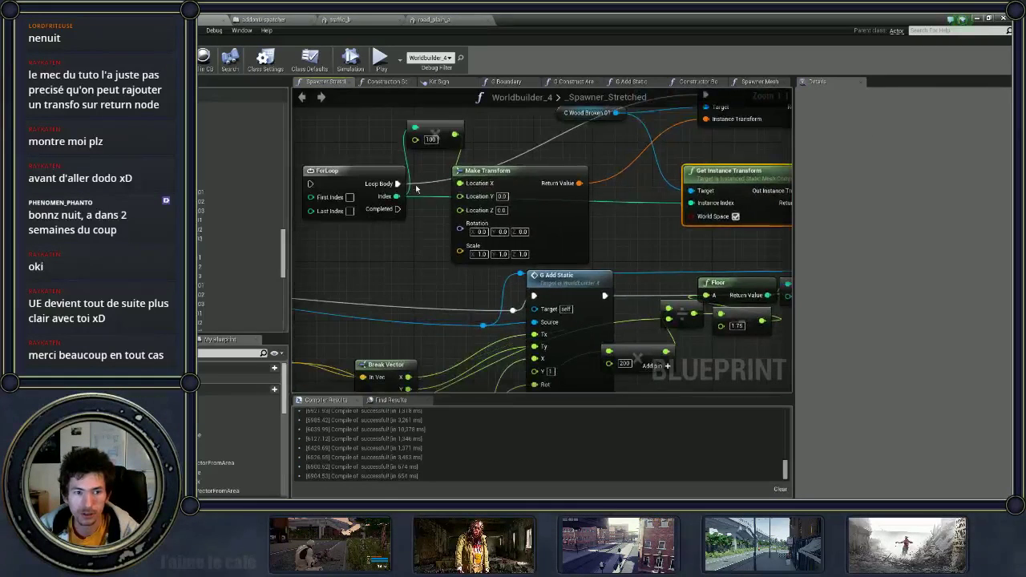
right_drag(589, 190, 326, 252)
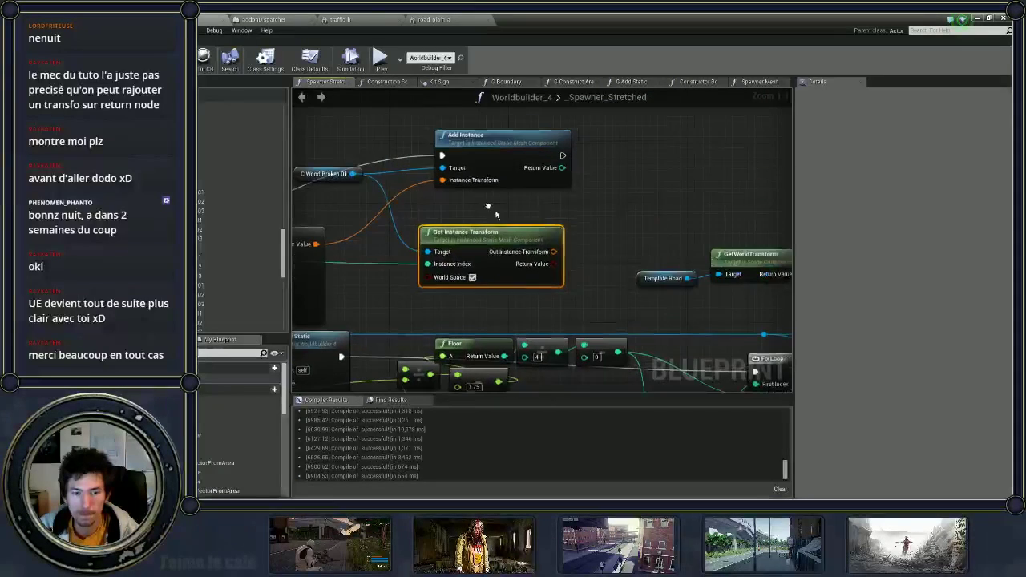
mouse_move(553, 252)
mouse_down()
mouse_move(736, 277)
mouse_move(654, 244)
mouse_up()
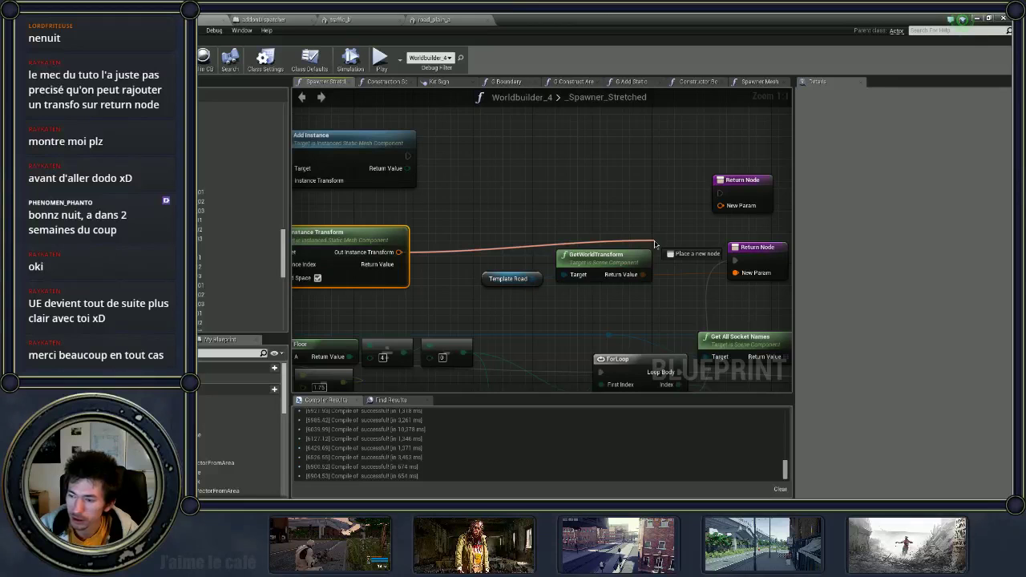
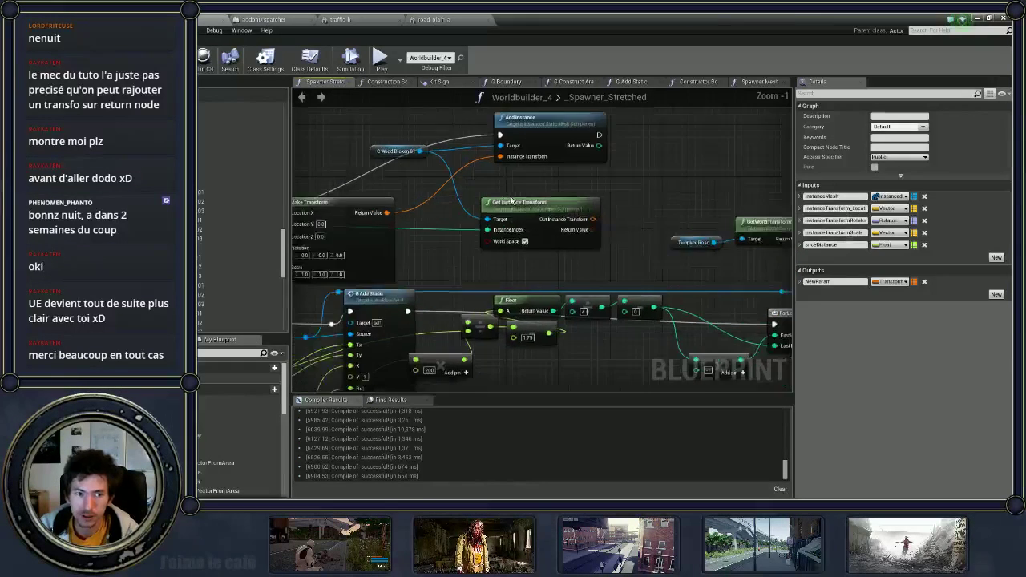
Step: Wire Add Instance's execution output into a new Return Node placed to its right
mouse_move(579, 148)
mouse_down()
mouse_move(787, 224)
mouse_move(766, 220)
mouse_up()
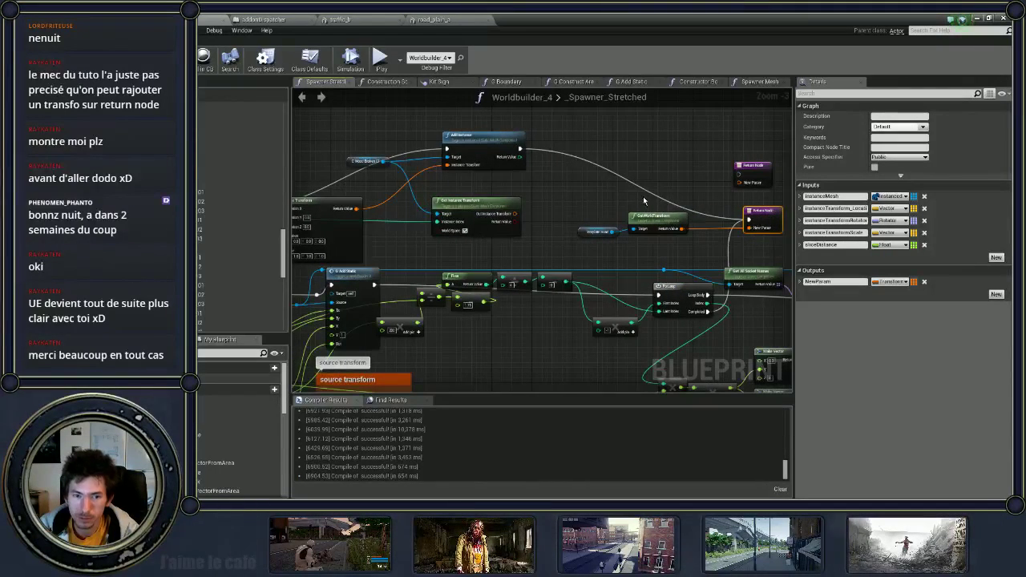
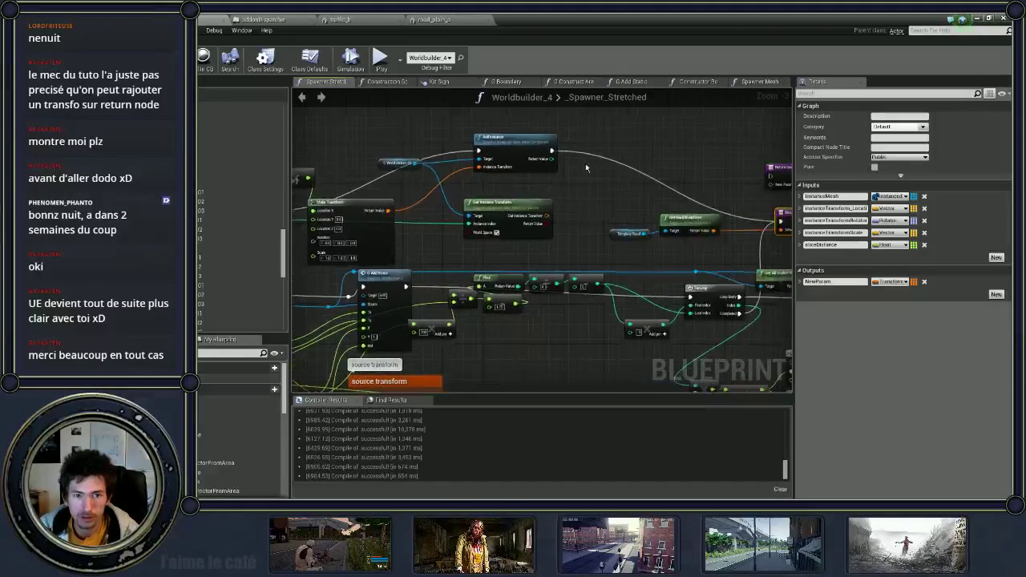
Step: Place an array Add node fed by Get Instance Transform's output transform
click(550, 152)
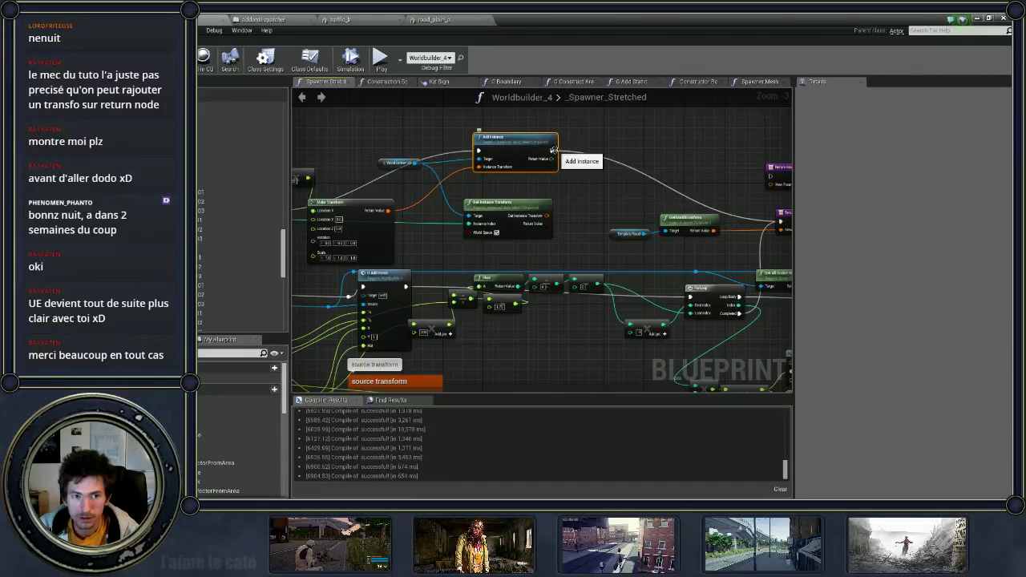
drag(550, 213, 616, 195)
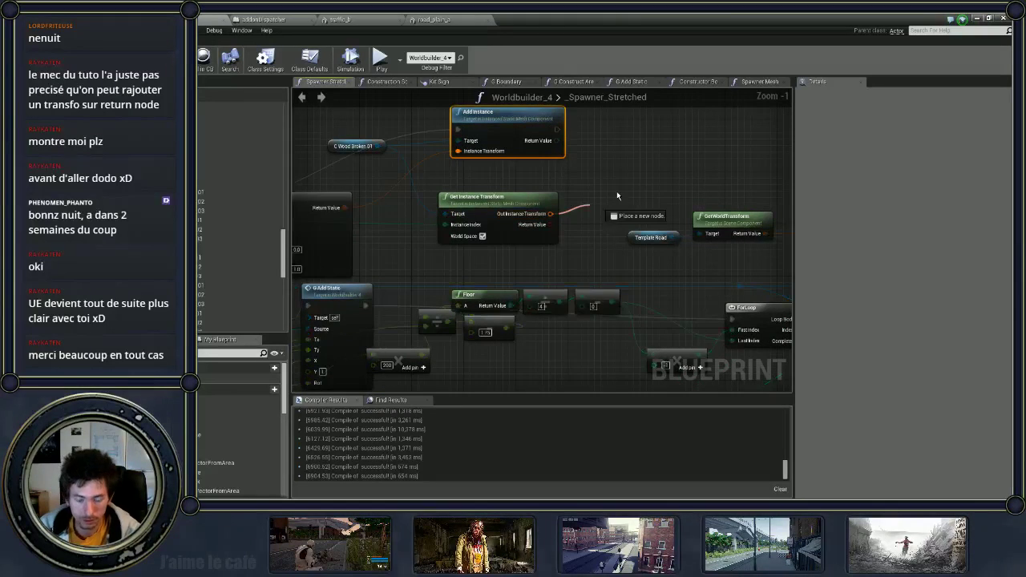
text(add)
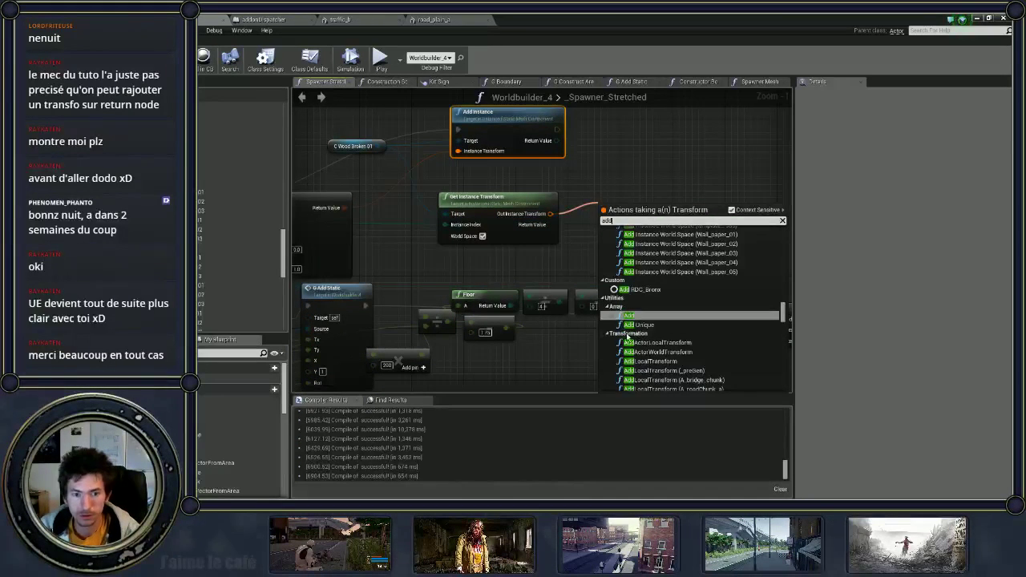
click(649, 317)
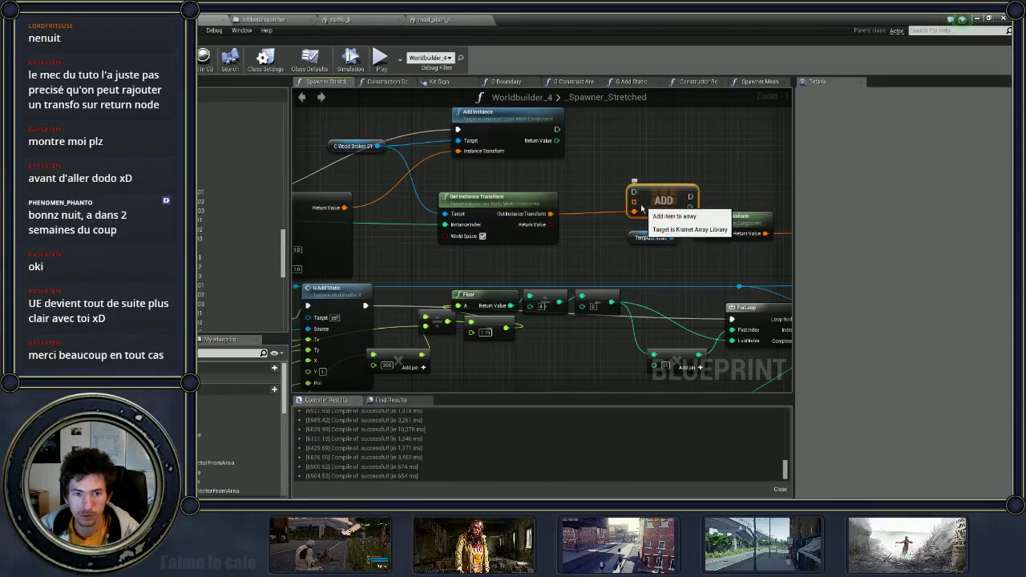
Step: Promote the Add node's array input to a new local transform array variable
drag(637, 208, 594, 185)
text(promot)
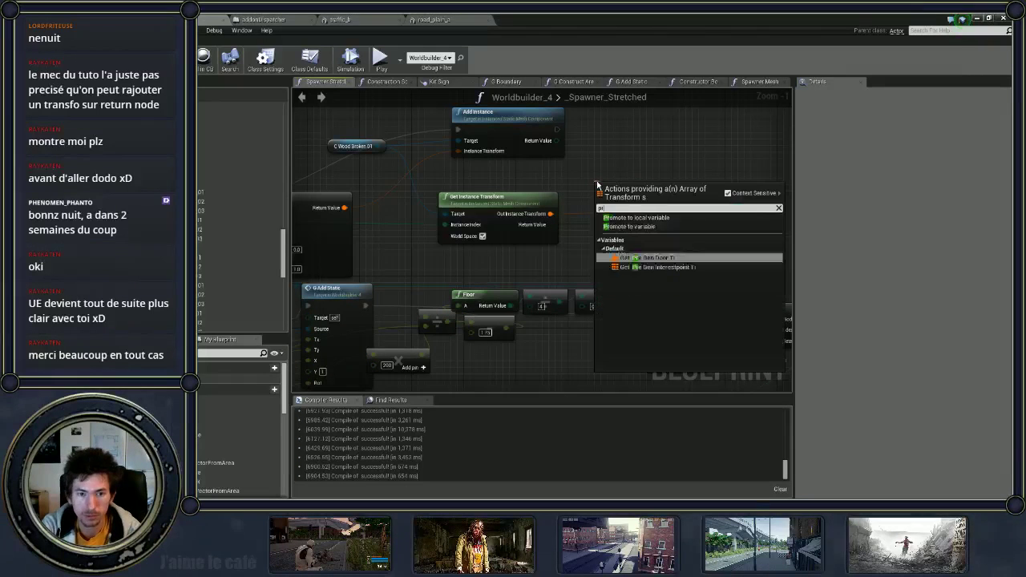
key(Up)
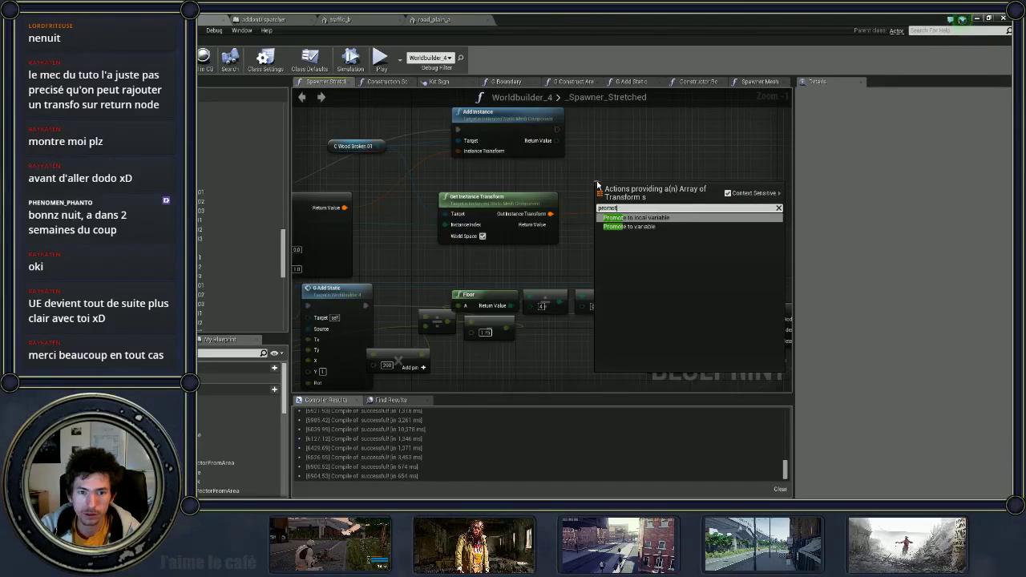
key(Escape)
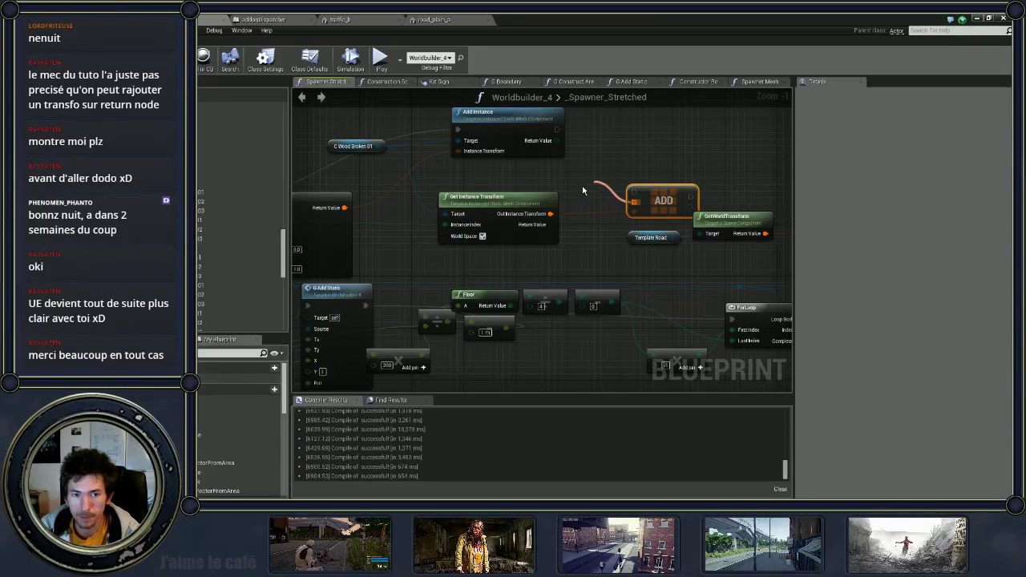
click(582, 191)
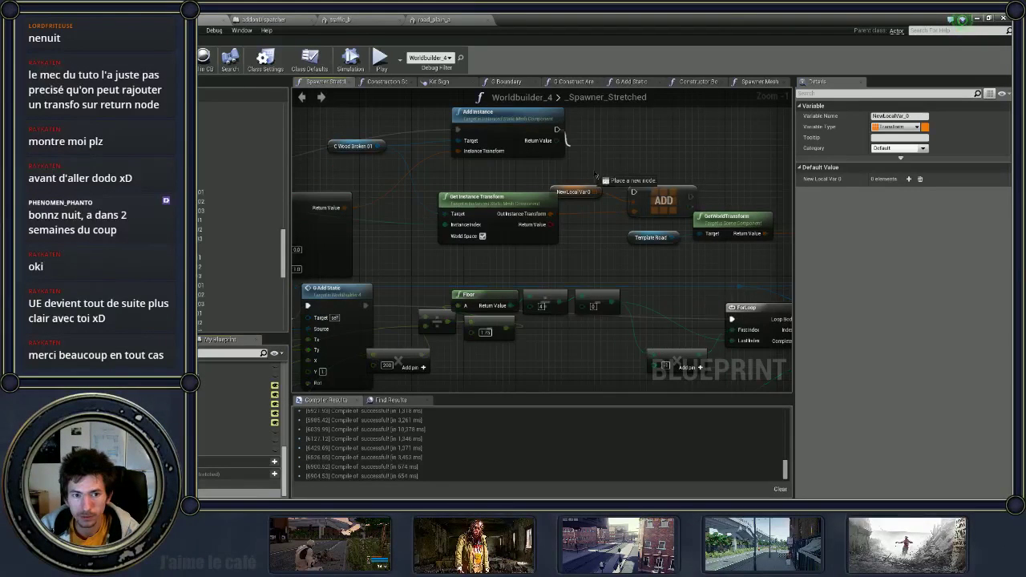
Step: Run the ADD node after Add Instance and place NewLocalVar0 beside ADD
mouse_move(596, 175)
mouse_down()
mouse_move(634, 192)
mouse_move(670, 154)
mouse_up()
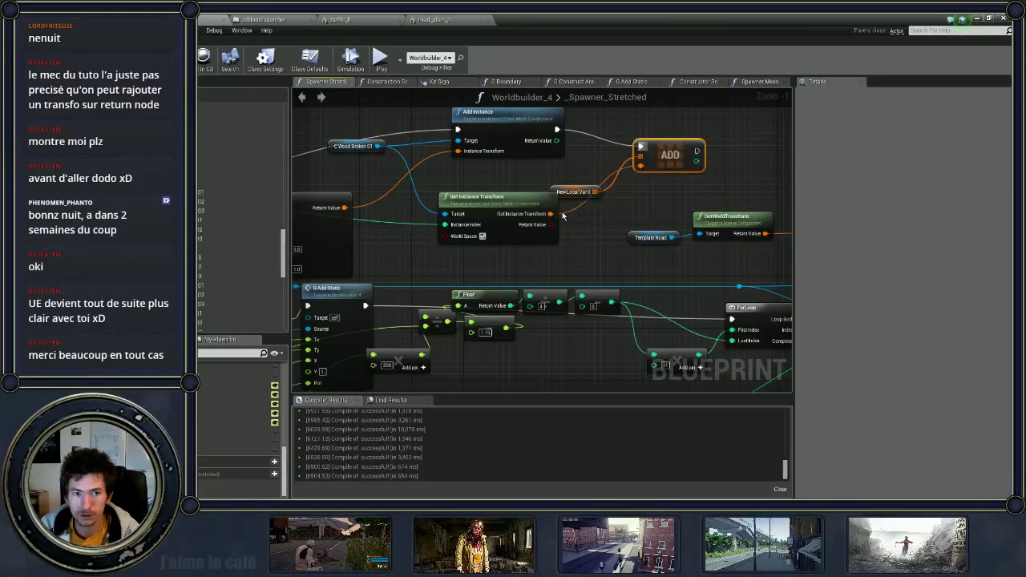
right_drag(563, 215, 711, 174)
mouse_move(696, 174)
mouse_down()
mouse_move(768, 148)
mouse_move(667, 133)
mouse_up()
right_drag(561, 147, 558, 188)
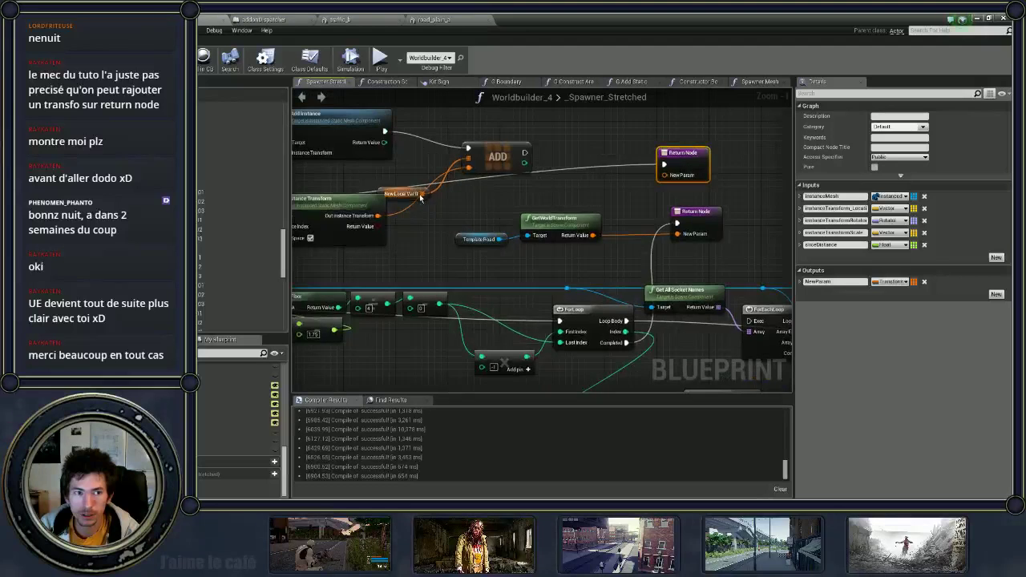
drag(436, 215, 425, 176)
mouse_move(411, 209)
mouse_down()
mouse_move(445, 183)
mouse_move(665, 175)
mouse_up()
Step: Connect NewLocalVar0's array output to the Return Node's New Param pin
click(681, 152)
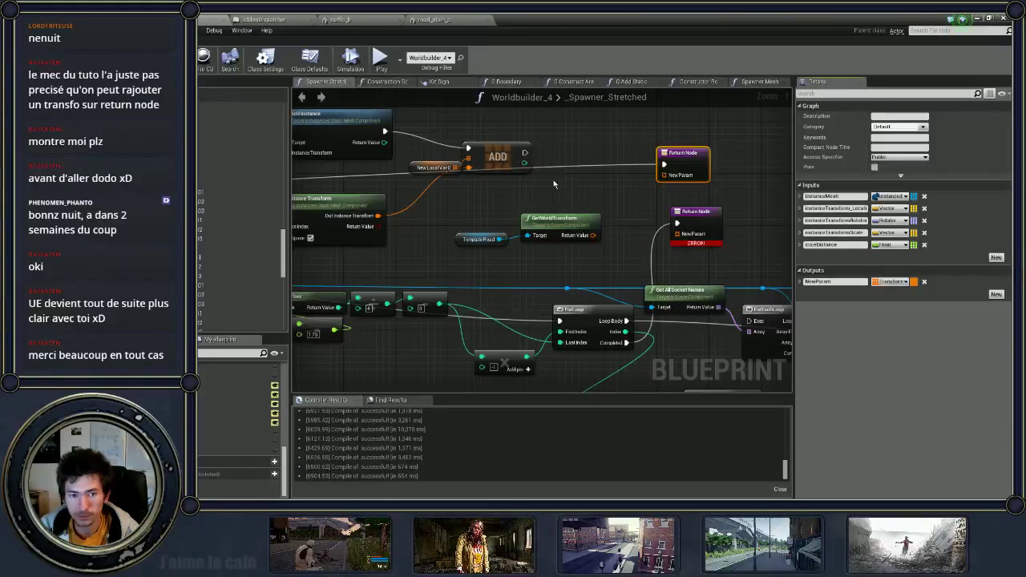
drag(466, 168, 663, 175)
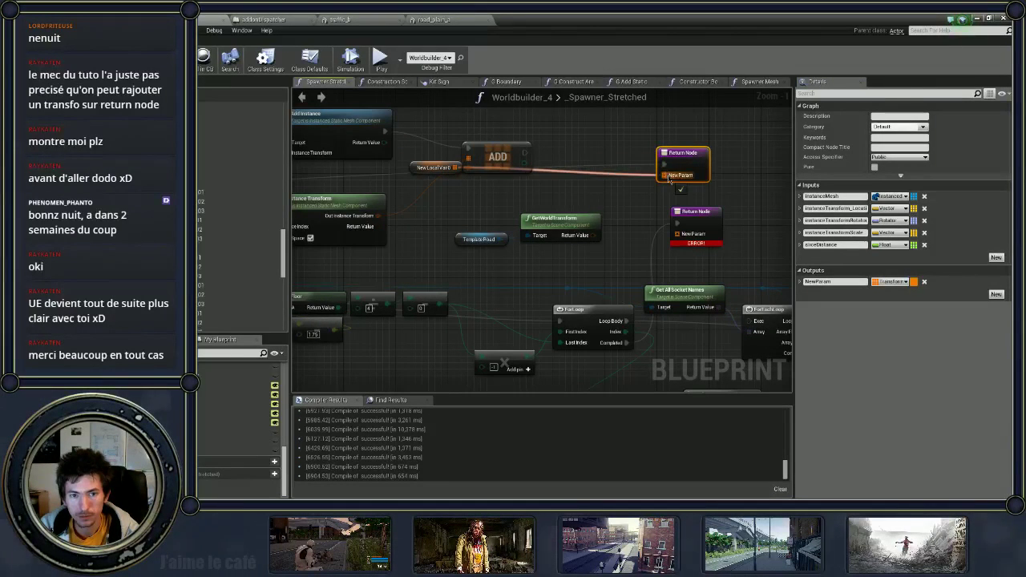
click(416, 179)
drag(432, 167, 401, 180)
click(653, 215)
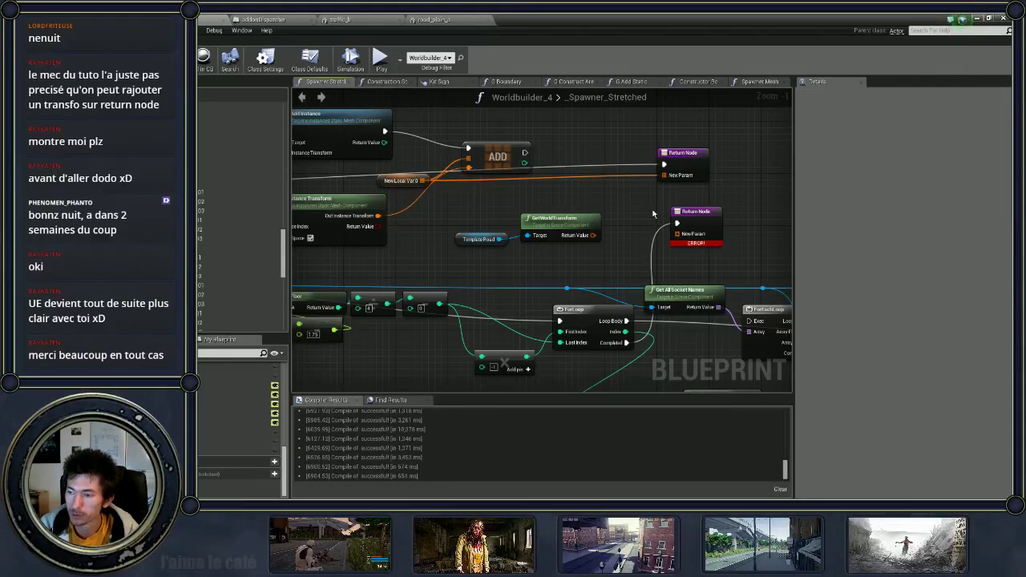
drag(664, 175, 686, 170)
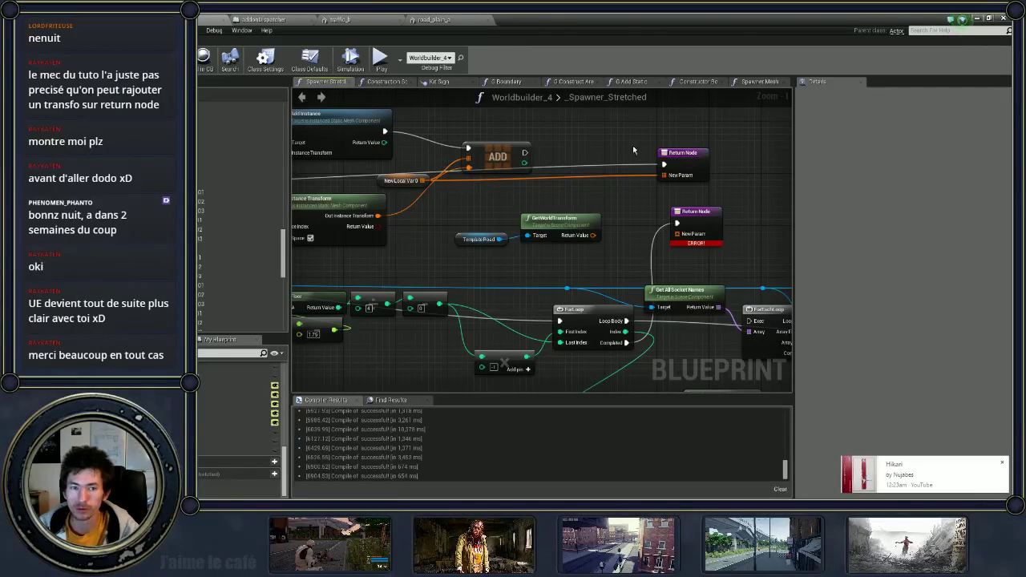
Step: Connect ADD's execution output to the Return Node
click(682, 154)
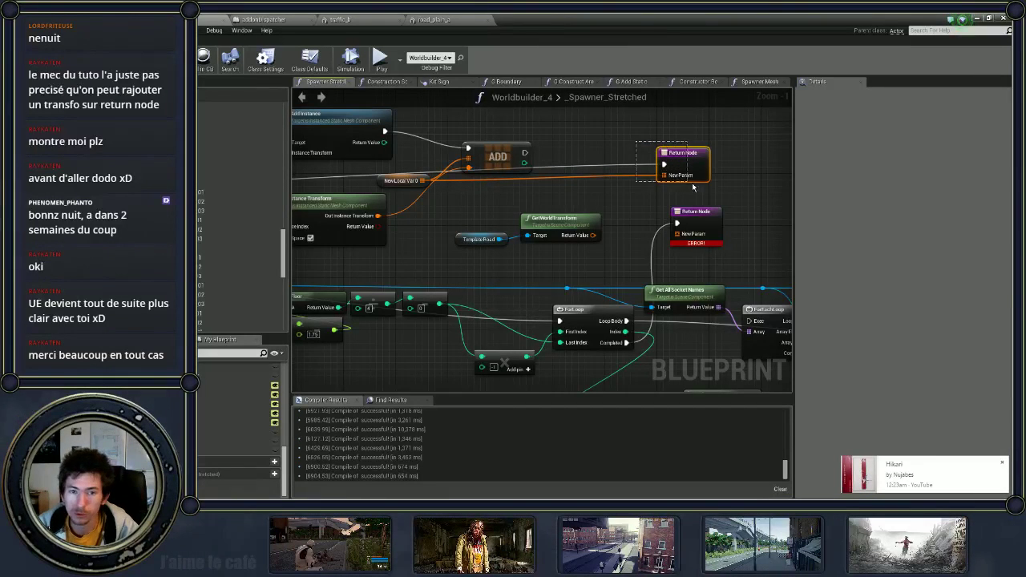
drag(524, 152, 665, 164)
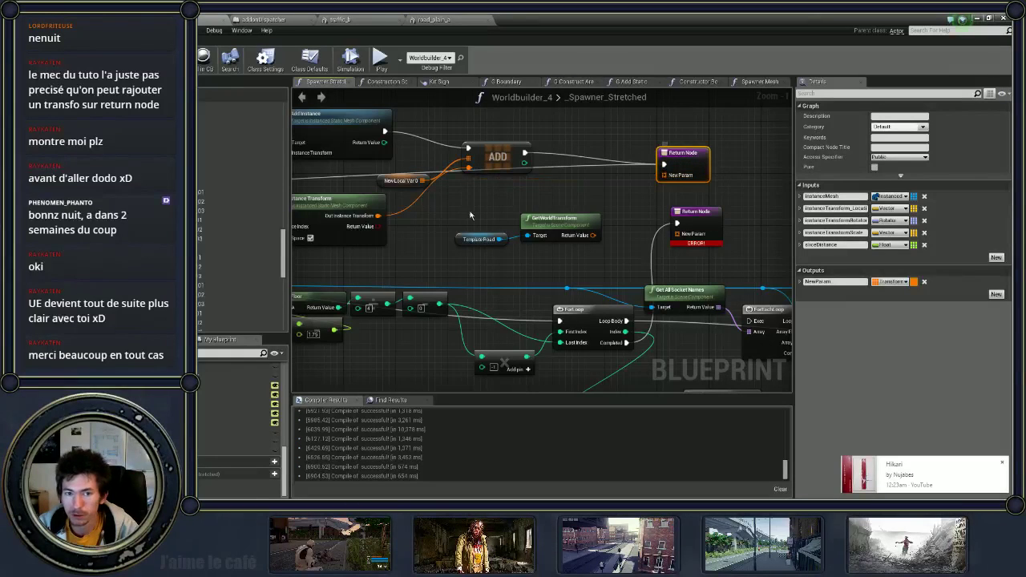
scroll(416, 174, down, 3)
right_drag(415, 174, 446, 202)
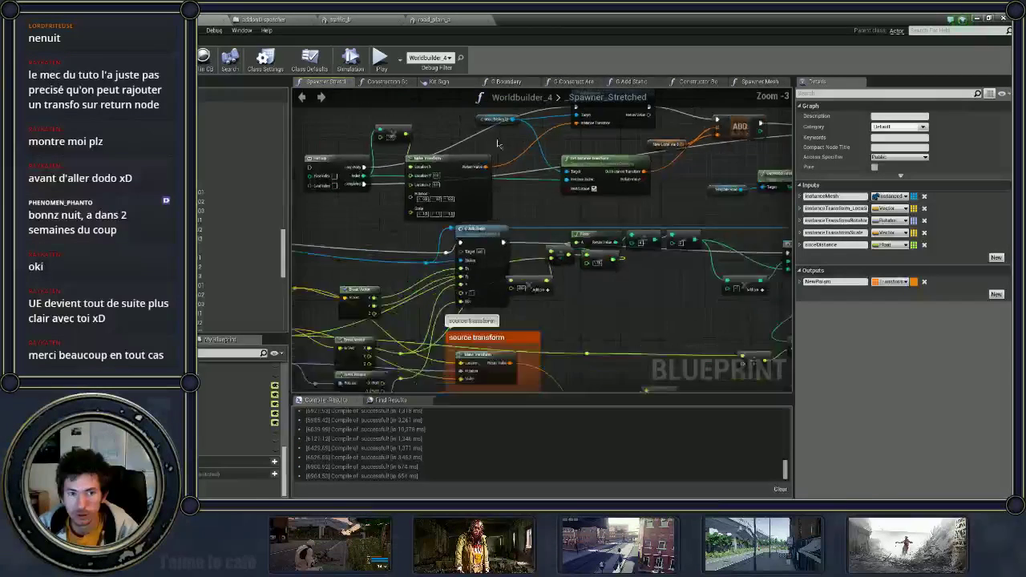
Step: Move the ForLoop and the 100 multiply node just left of Make Transform
scroll(447, 203, down, 1)
scroll(446, 203, down, 1)
drag(336, 144, 699, 249)
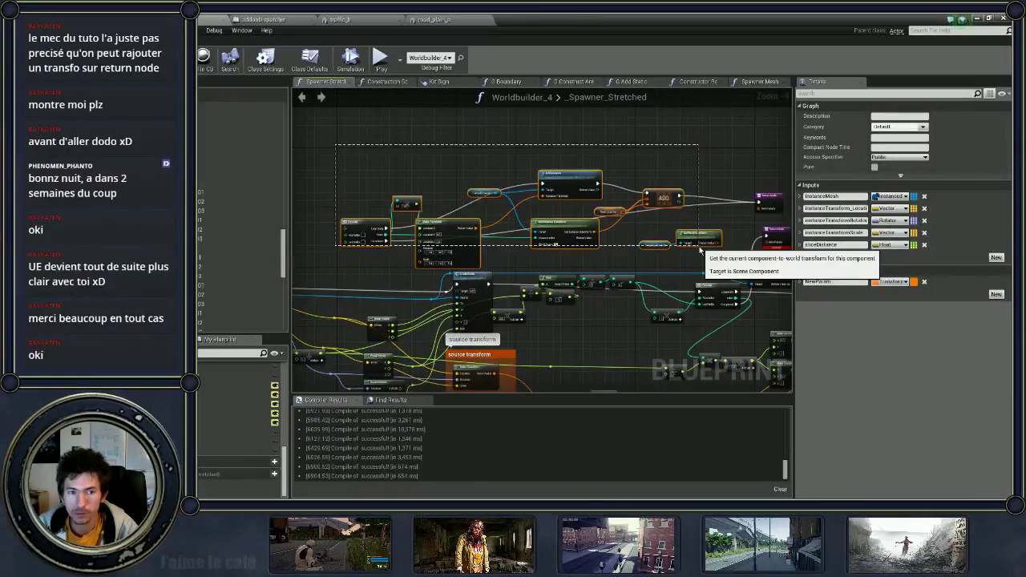
scroll(384, 287, up, 6)
scroll(385, 287, down, 1)
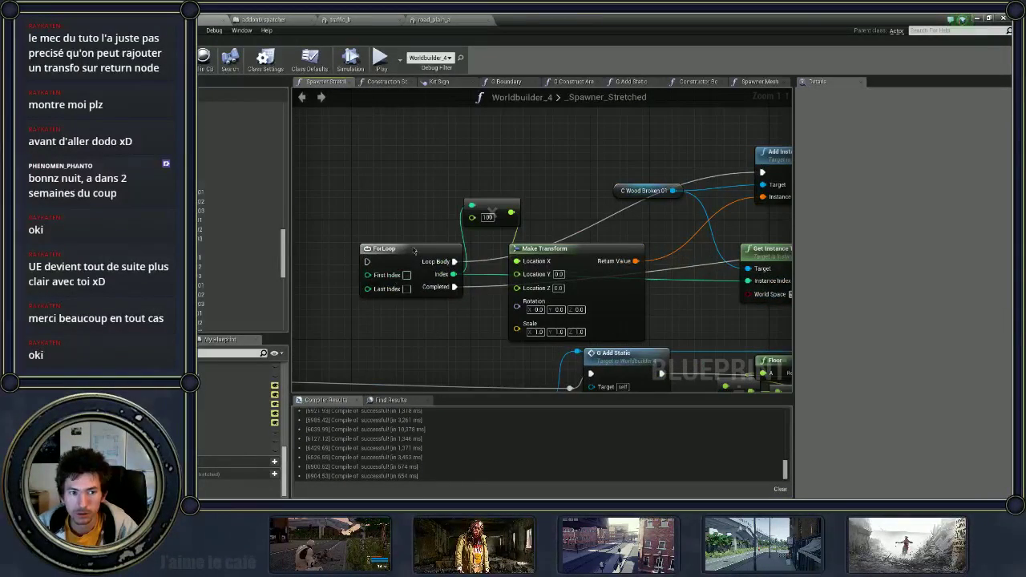
drag(414, 251, 348, 206)
drag(517, 212, 465, 248)
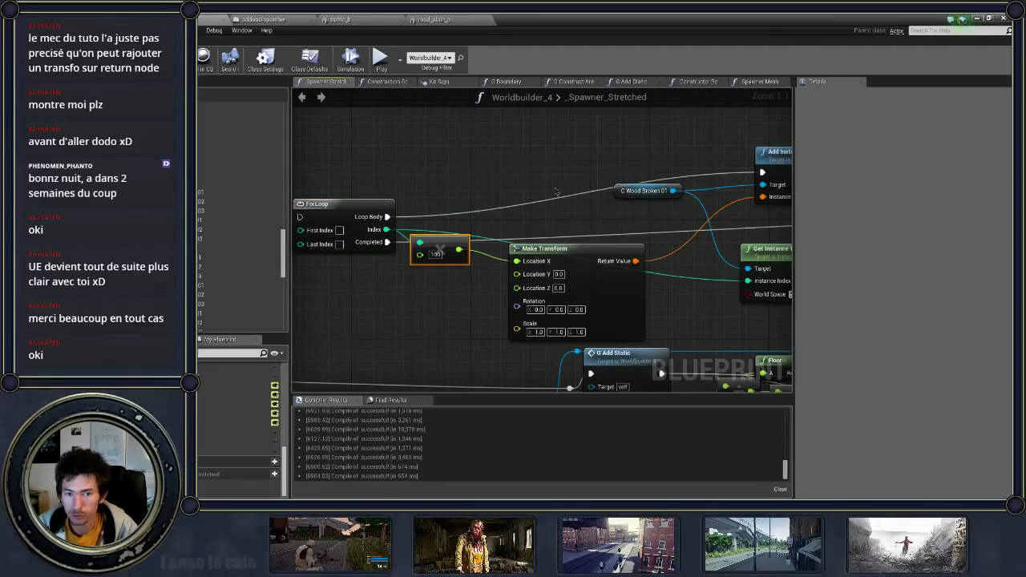
right_drag(556, 191, 373, 236)
click(481, 236)
ctrl+click(597, 200)
Step: Wire the ForLoop Index into Get Instance Transform's Instance Index pin
right_drag(620, 258, 471, 200)
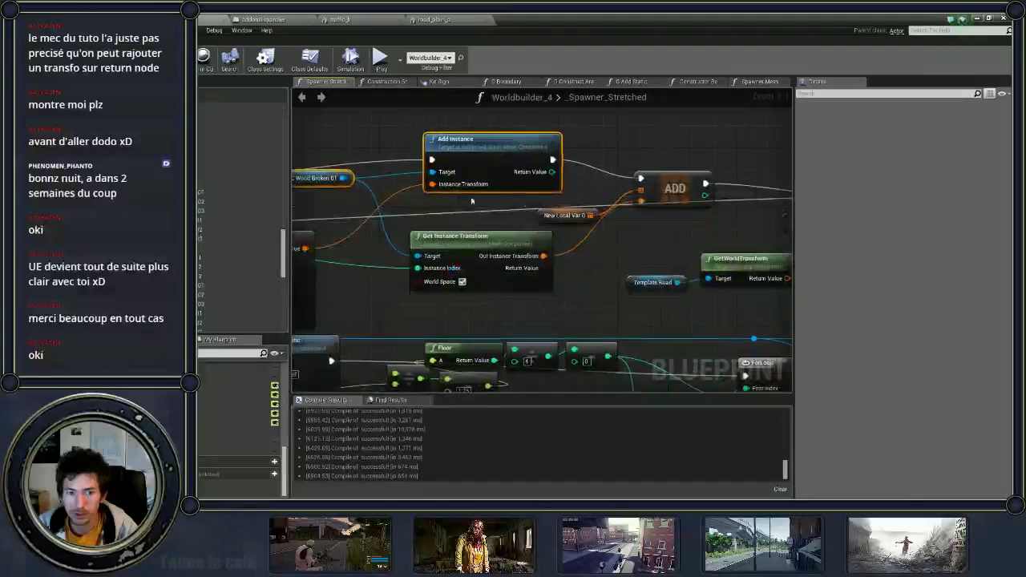
click(444, 234)
right_drag(444, 234, 550, 226)
click(422, 177)
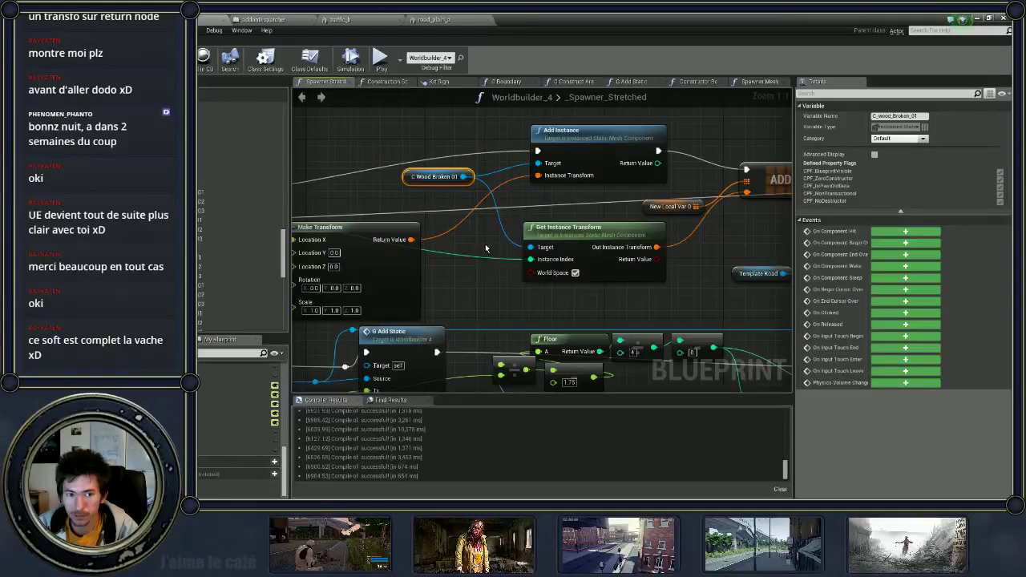
right_drag(437, 187, 486, 163)
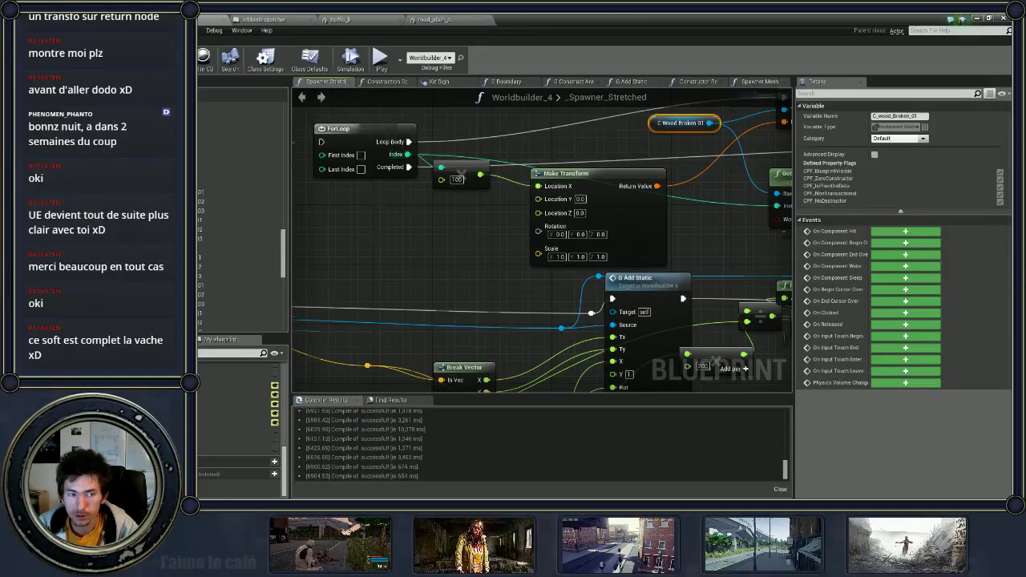
right_drag(410, 152, 345, 176)
mouse_move(343, 178)
mouse_down()
mouse_move(694, 218)
mouse_move(711, 228)
mouse_up()
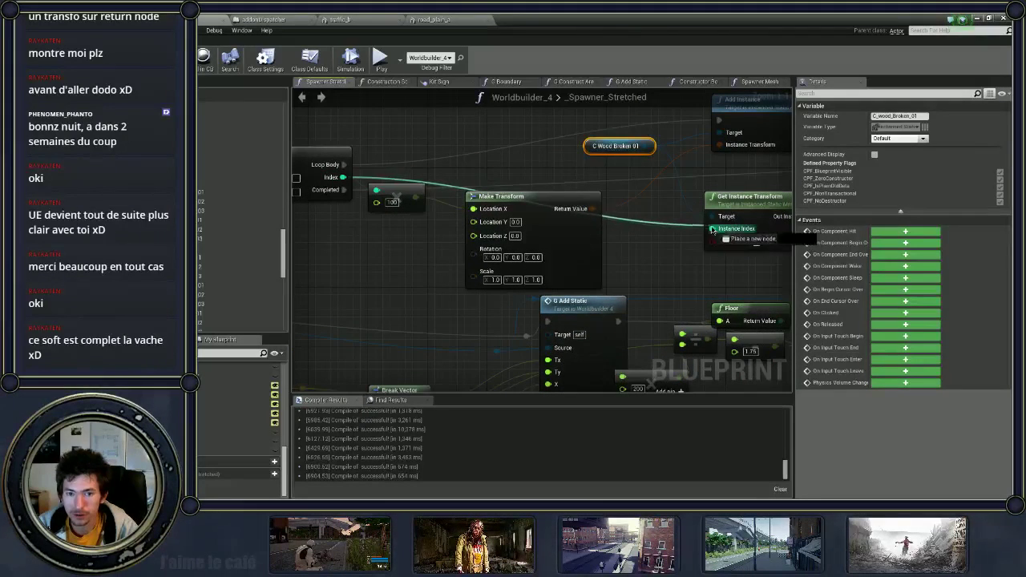
click(693, 245)
Step: Nudge C Wood Broken 01 down and Add Instance slightly left to tidy the graph
right_drag(693, 245, 587, 267)
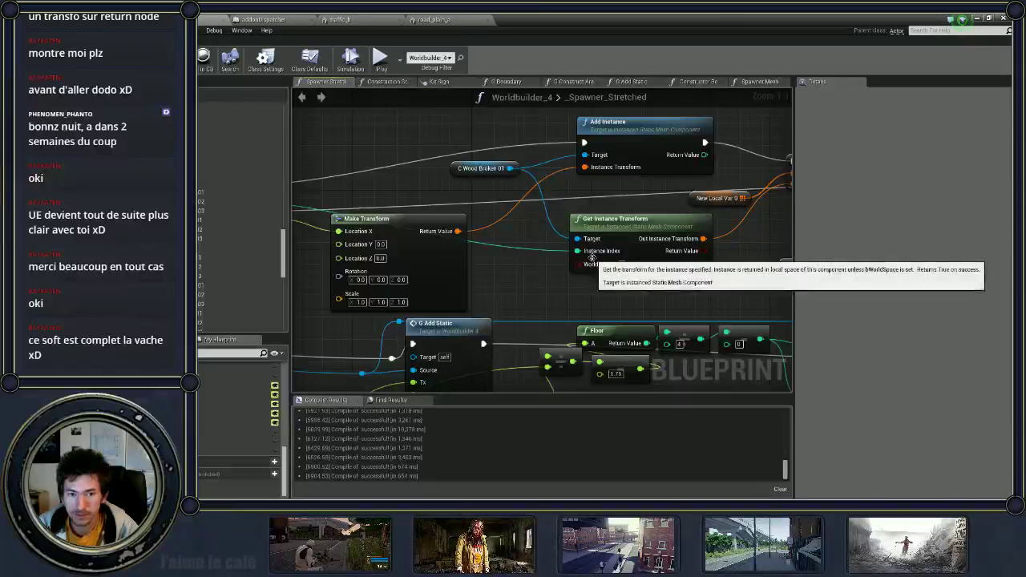
drag(475, 173, 475, 189)
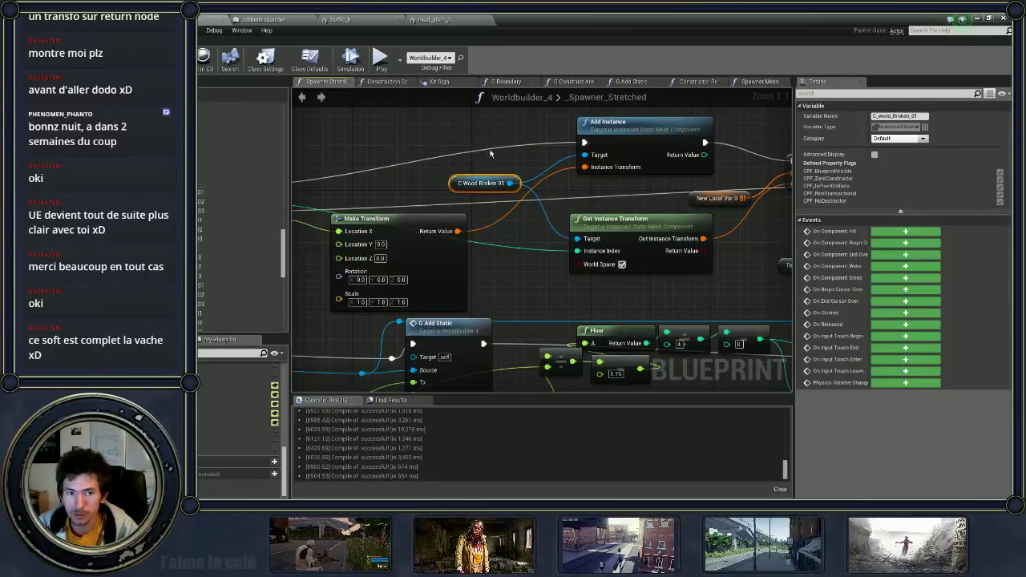
right_drag(491, 153, 443, 174)
drag(513, 128, 570, 233)
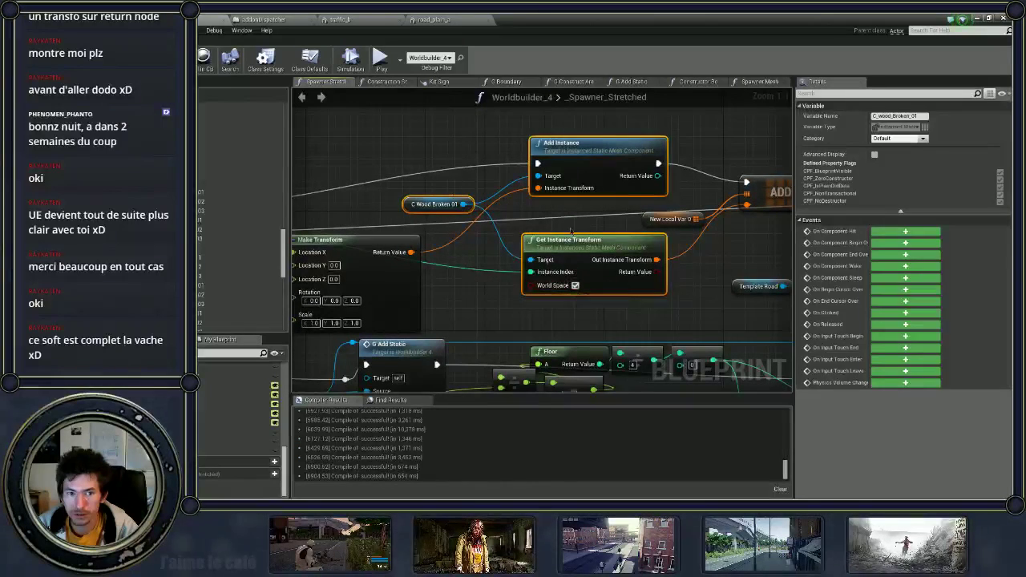
drag(577, 142, 569, 143)
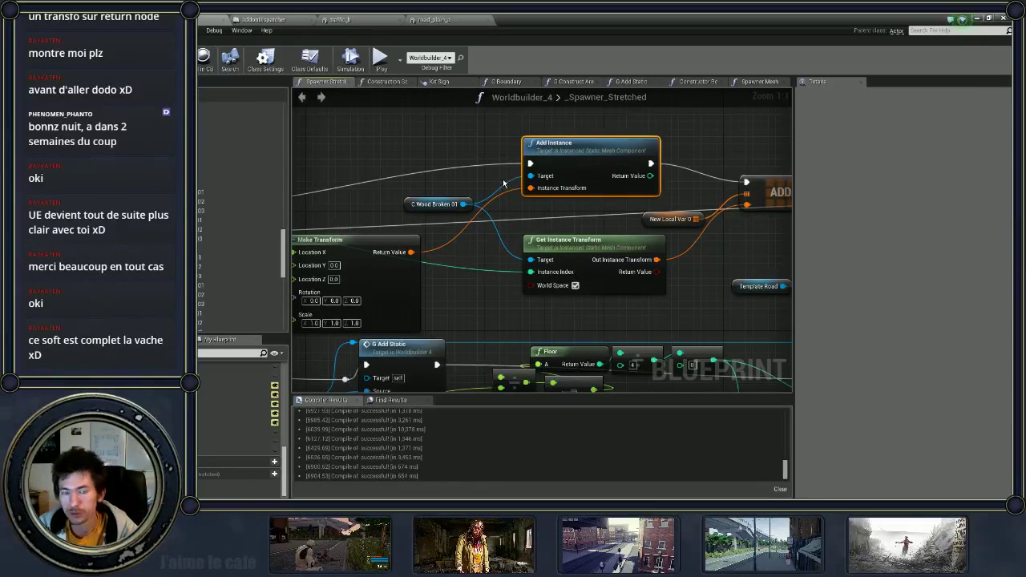
mouse_move(490, 188)
right_down()
mouse_move(496, 172)
mouse_move(571, 182)
right_up()
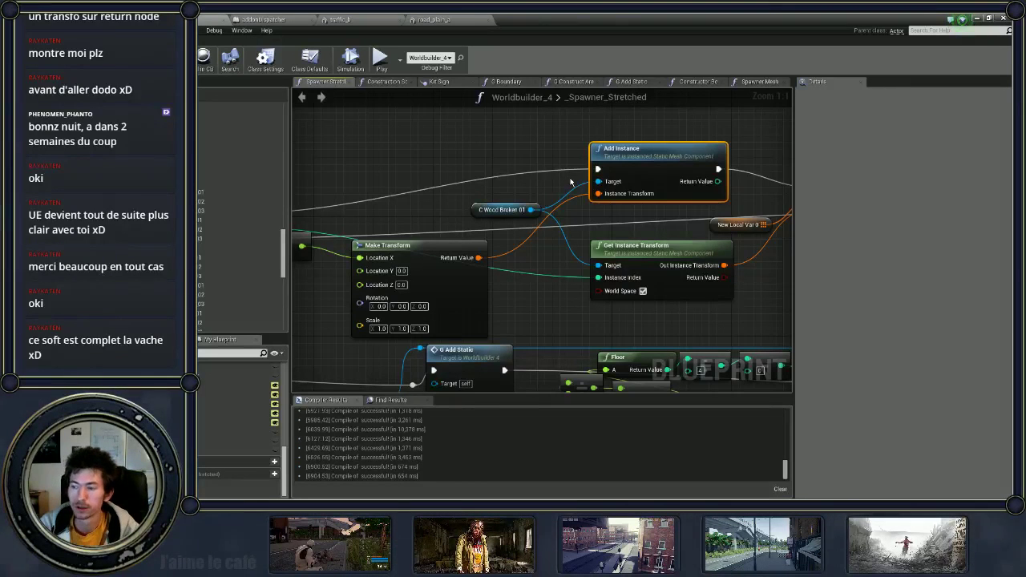
Step: Delete the ForLoop and Add Instance node group
scroll(576, 267, down, 2)
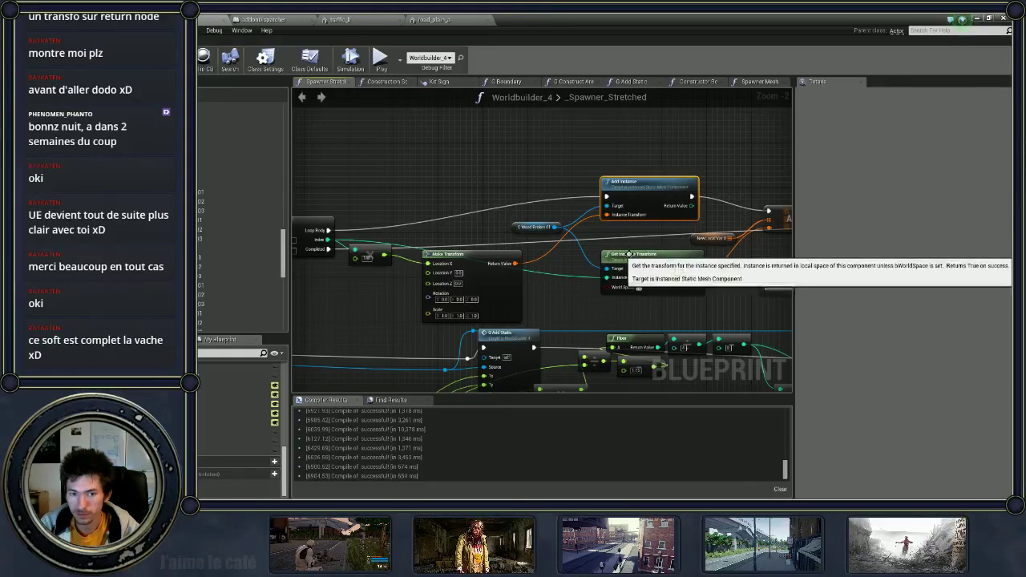
drag(598, 258, 591, 244)
scroll(648, 210, down, 2)
drag(390, 160, 686, 244)
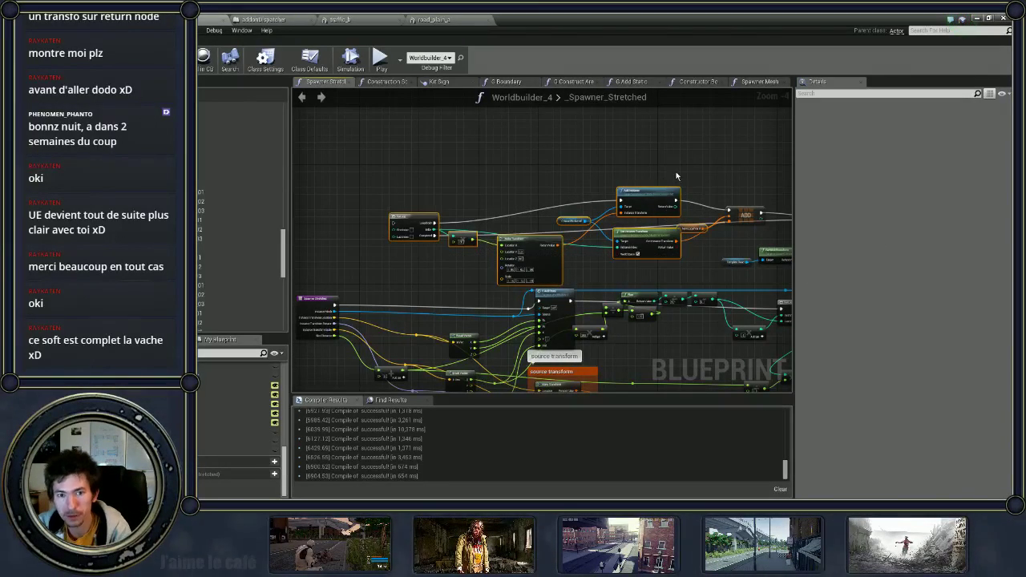
key(Delete)
Step: Delete the ADD, local array, Return Node and three leftover nodes
right_drag(661, 160, 541, 176)
mouse_move(506, 172)
mouse_down()
mouse_move(689, 245)
mouse_move(726, 249)
mouse_up()
key(Delete)
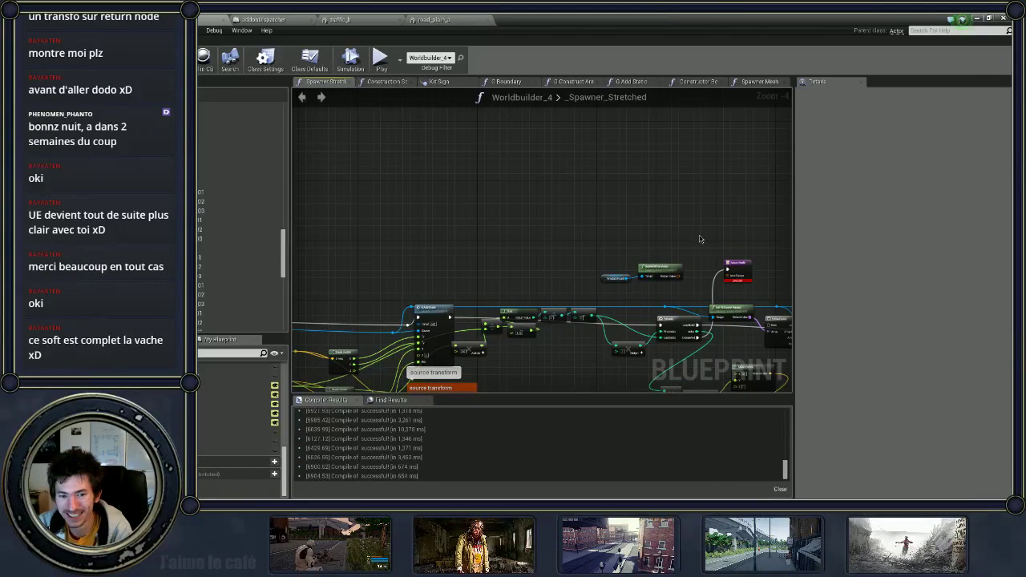
drag(579, 229, 741, 286)
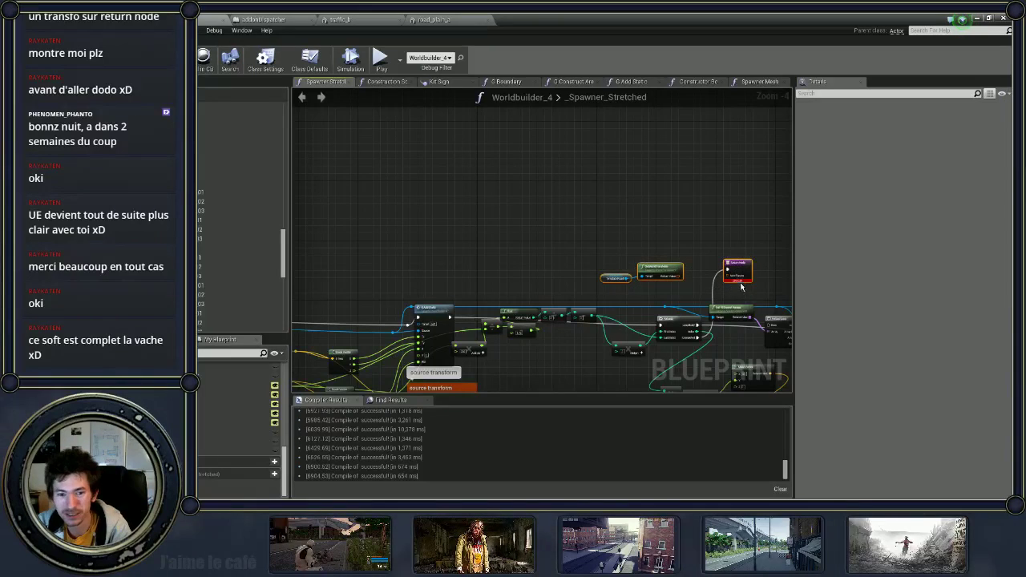
key(Delete)
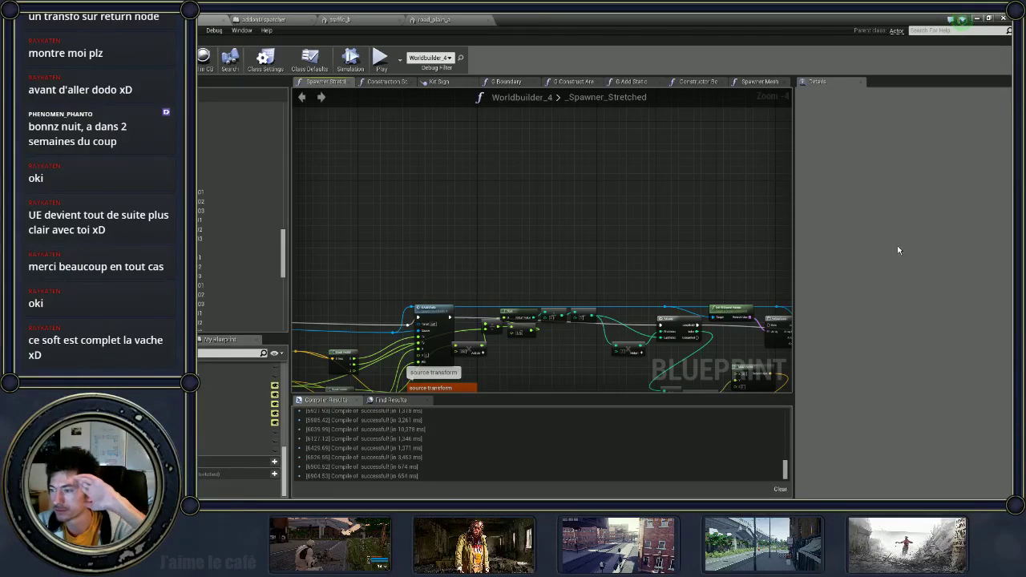